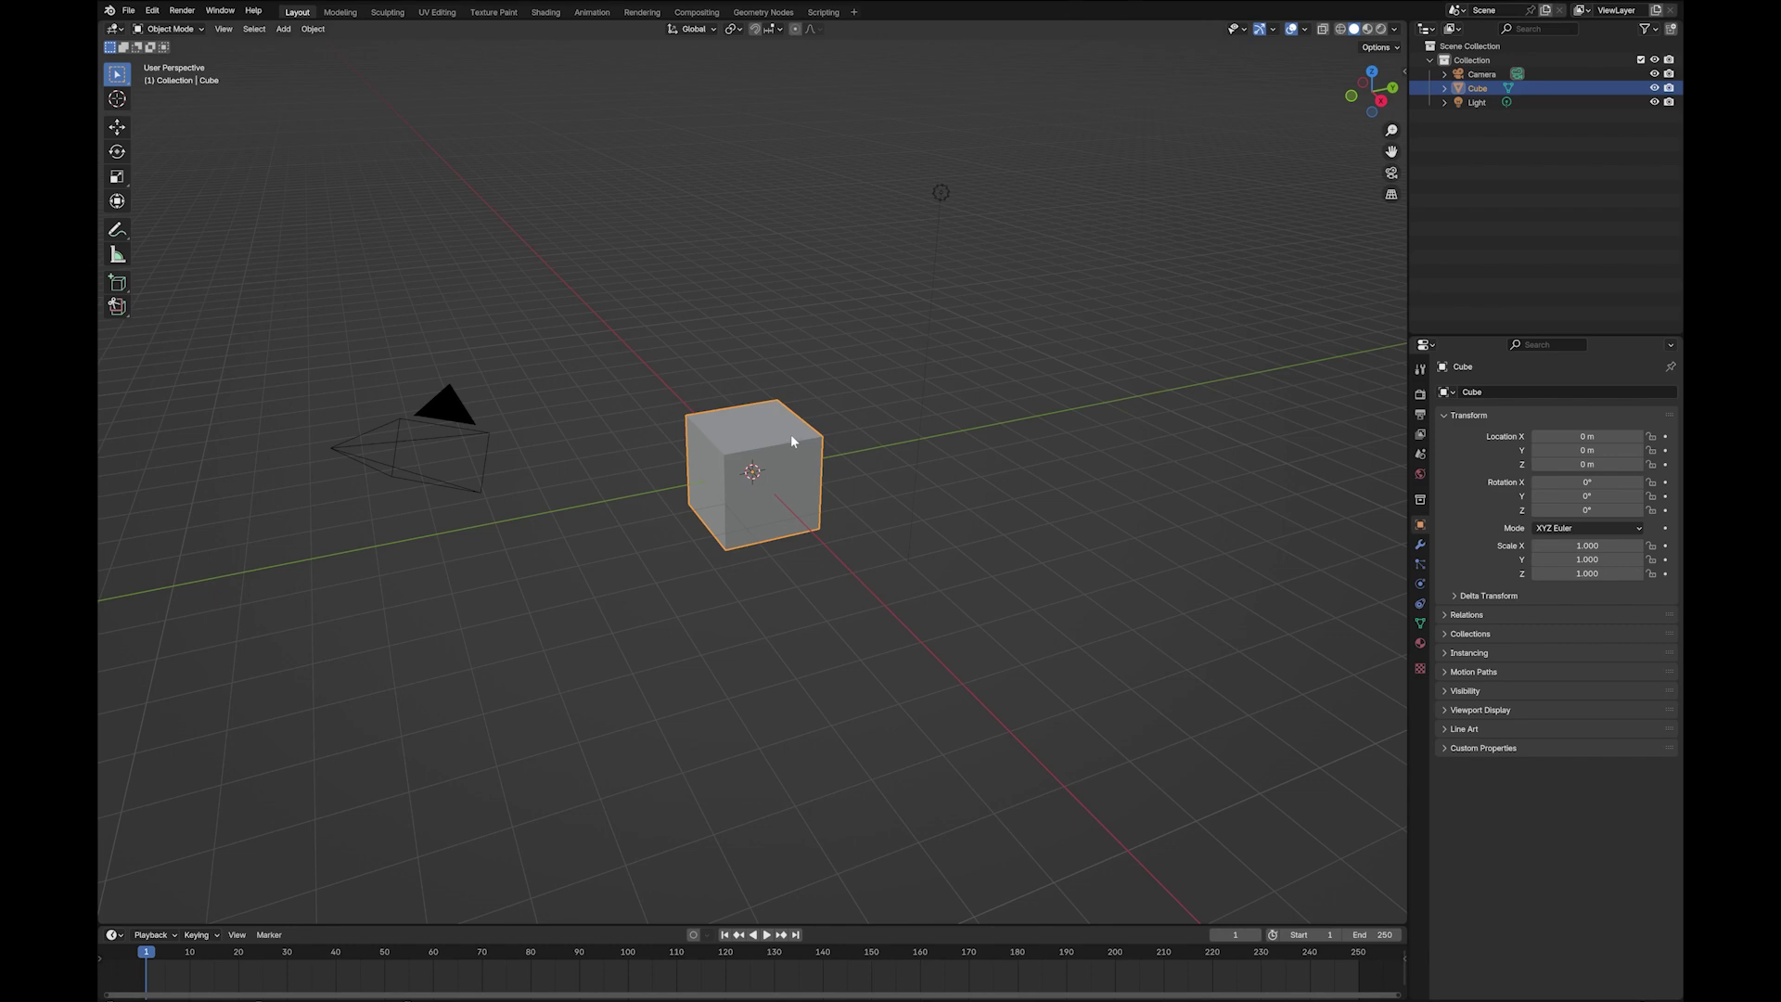
Subdivide the cube's whole mesh three times in Edit Mode, then return to Object Mode
{"action": "key", "text": "Tab"}
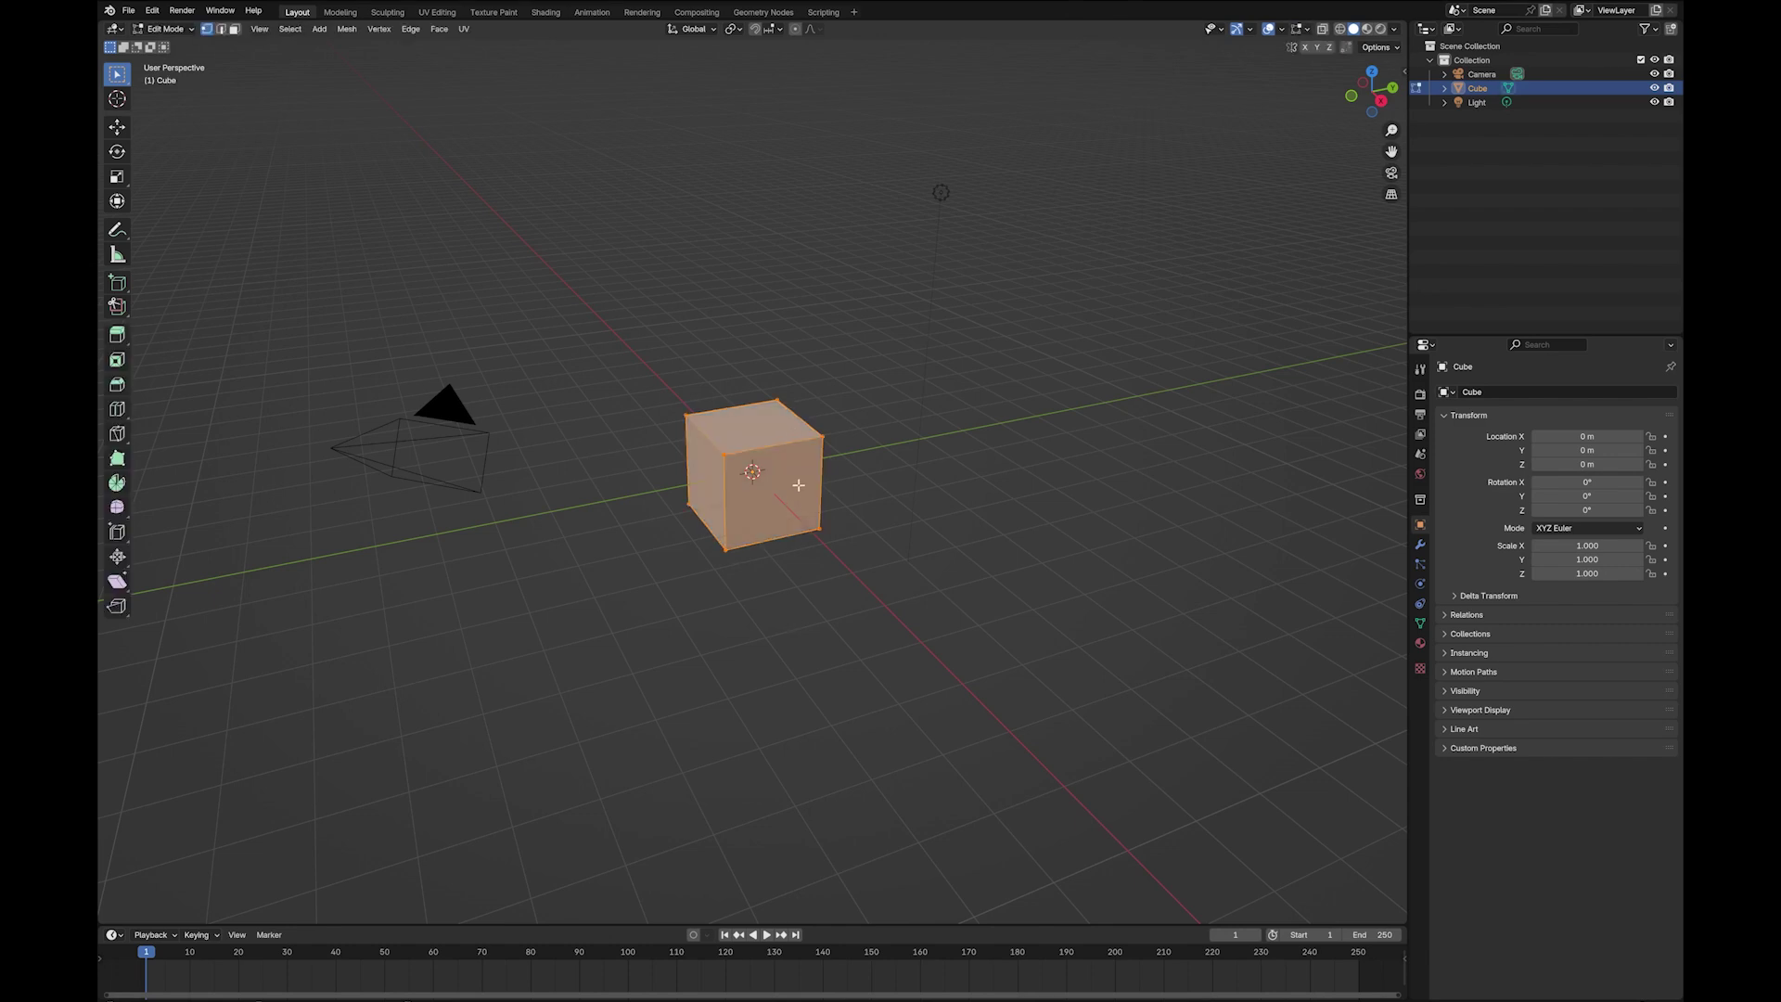
{"action": "right_click", "coordinate": [765, 449]}
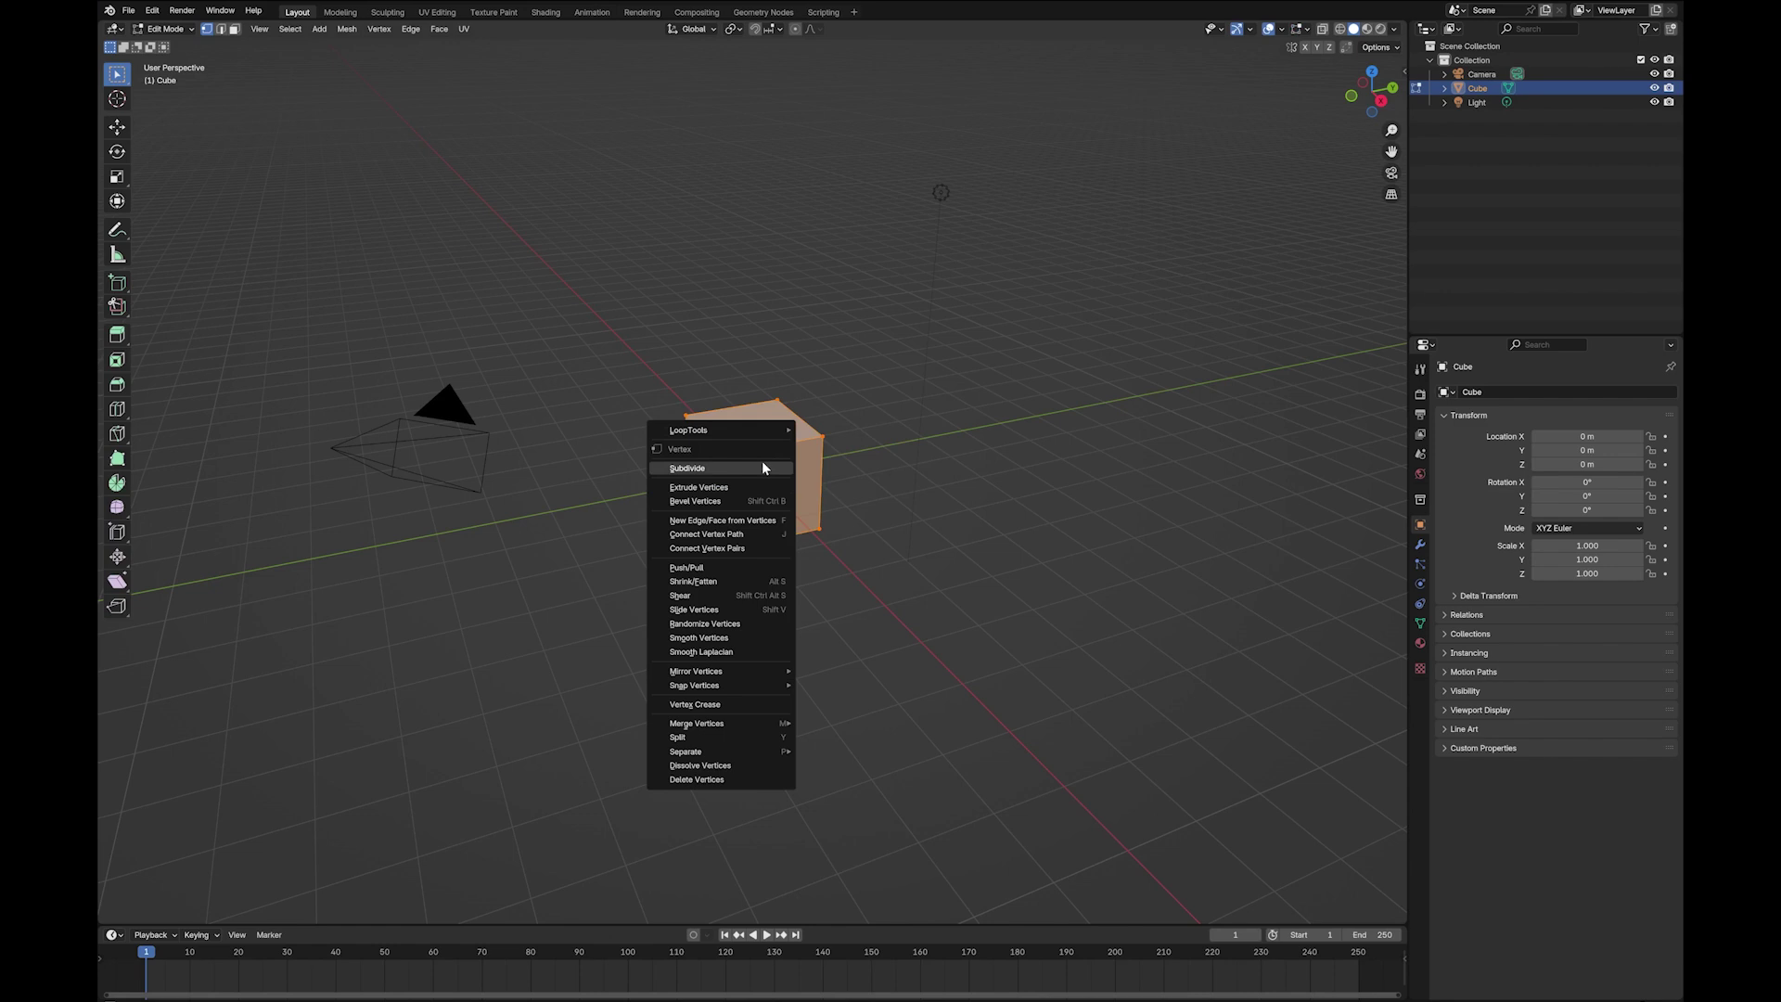
{"action": "left_click", "coordinate": [762, 465]}
{"action": "right_click", "coordinate": [783, 444]}
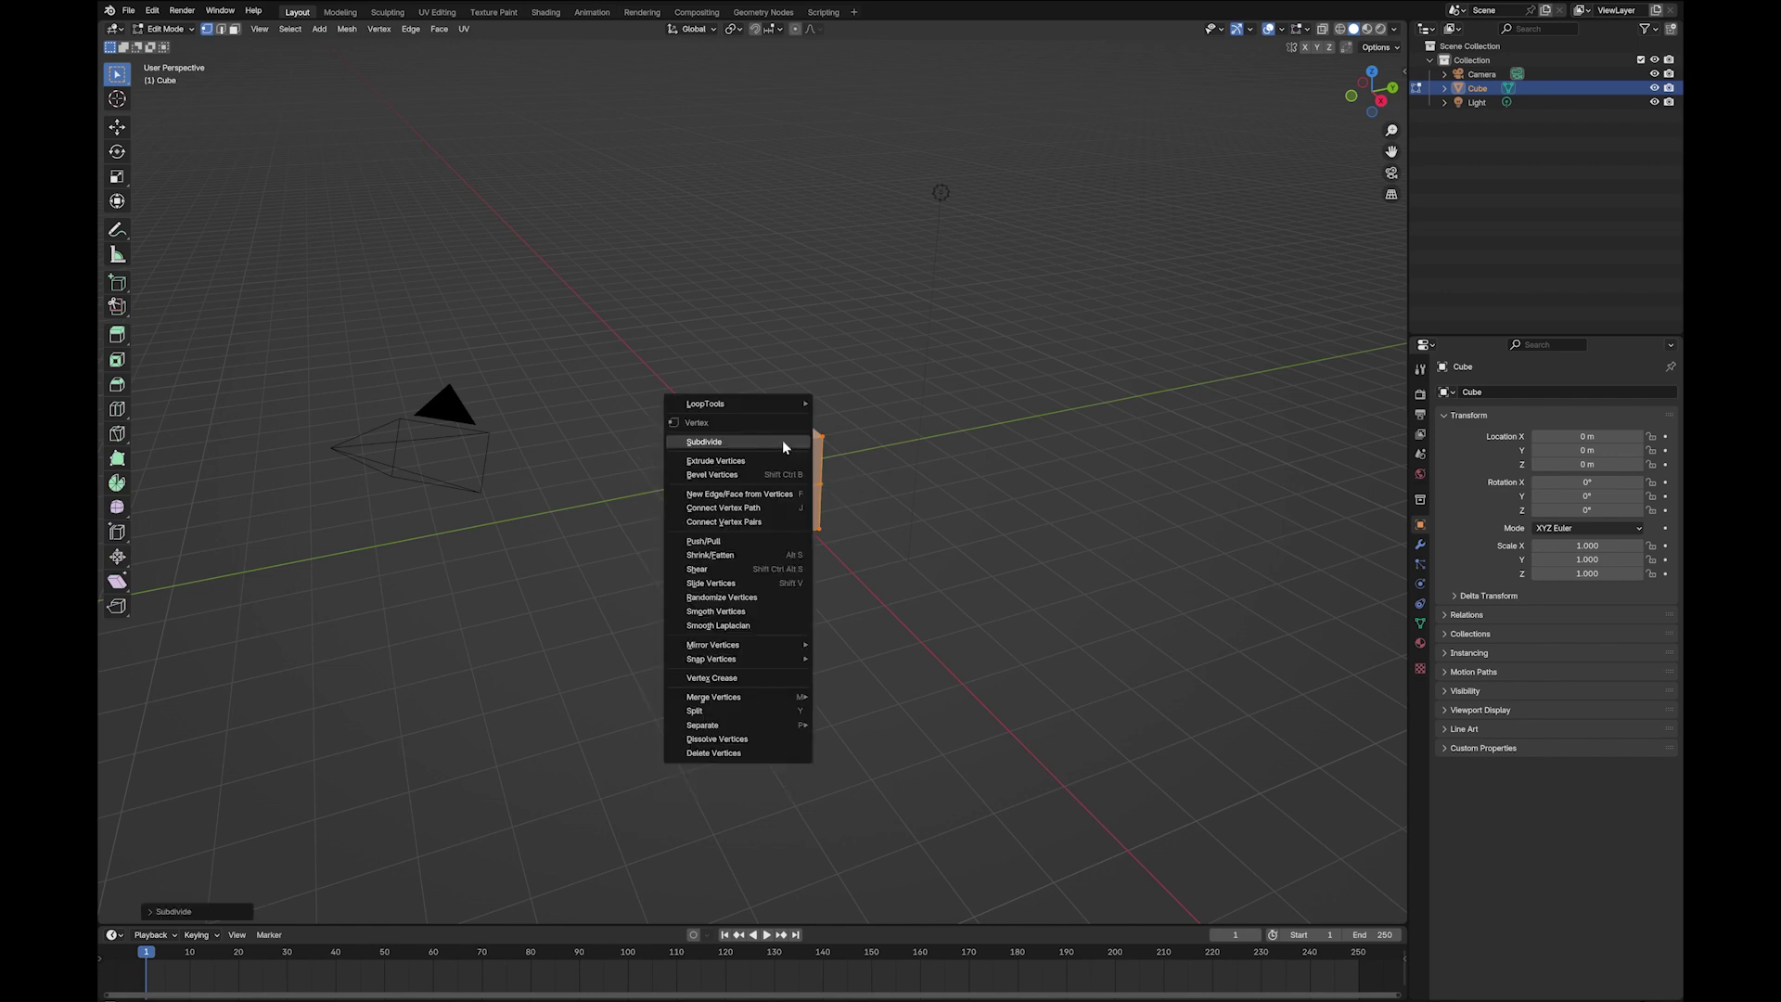
{"action": "left_click", "coordinate": [784, 448]}
{"action": "right_click", "coordinate": [787, 442]}
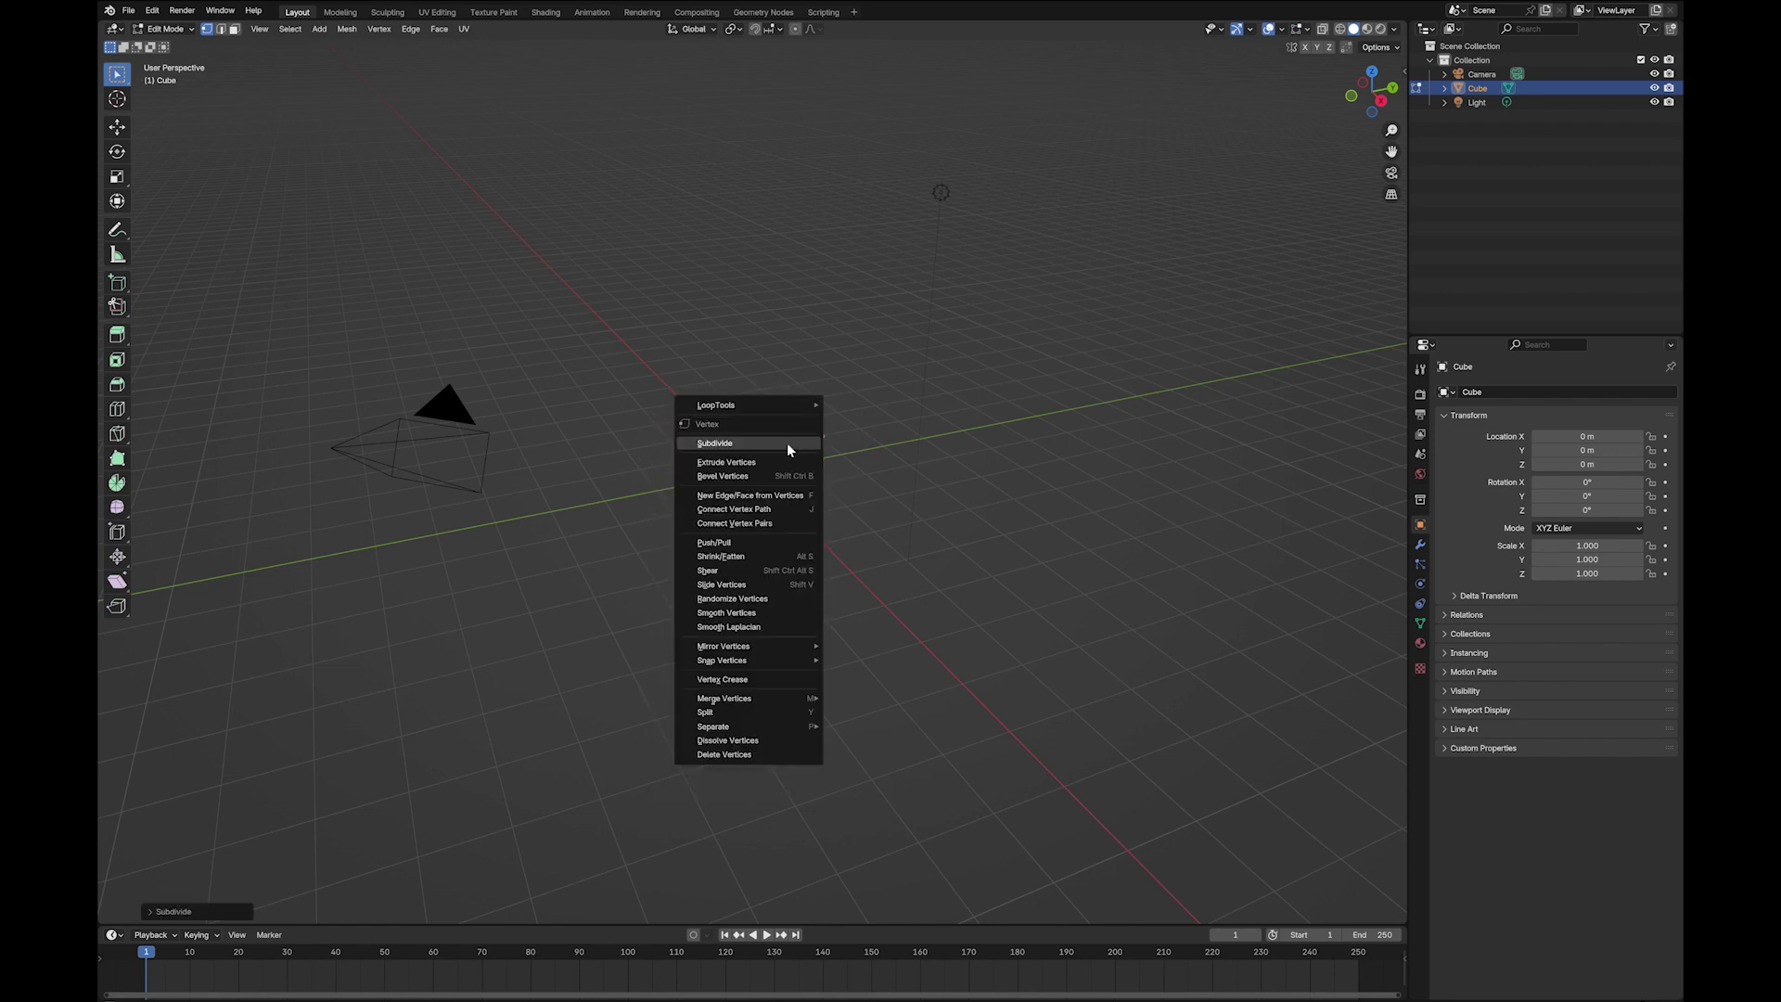
{"action": "left_click", "coordinate": [787, 443]}
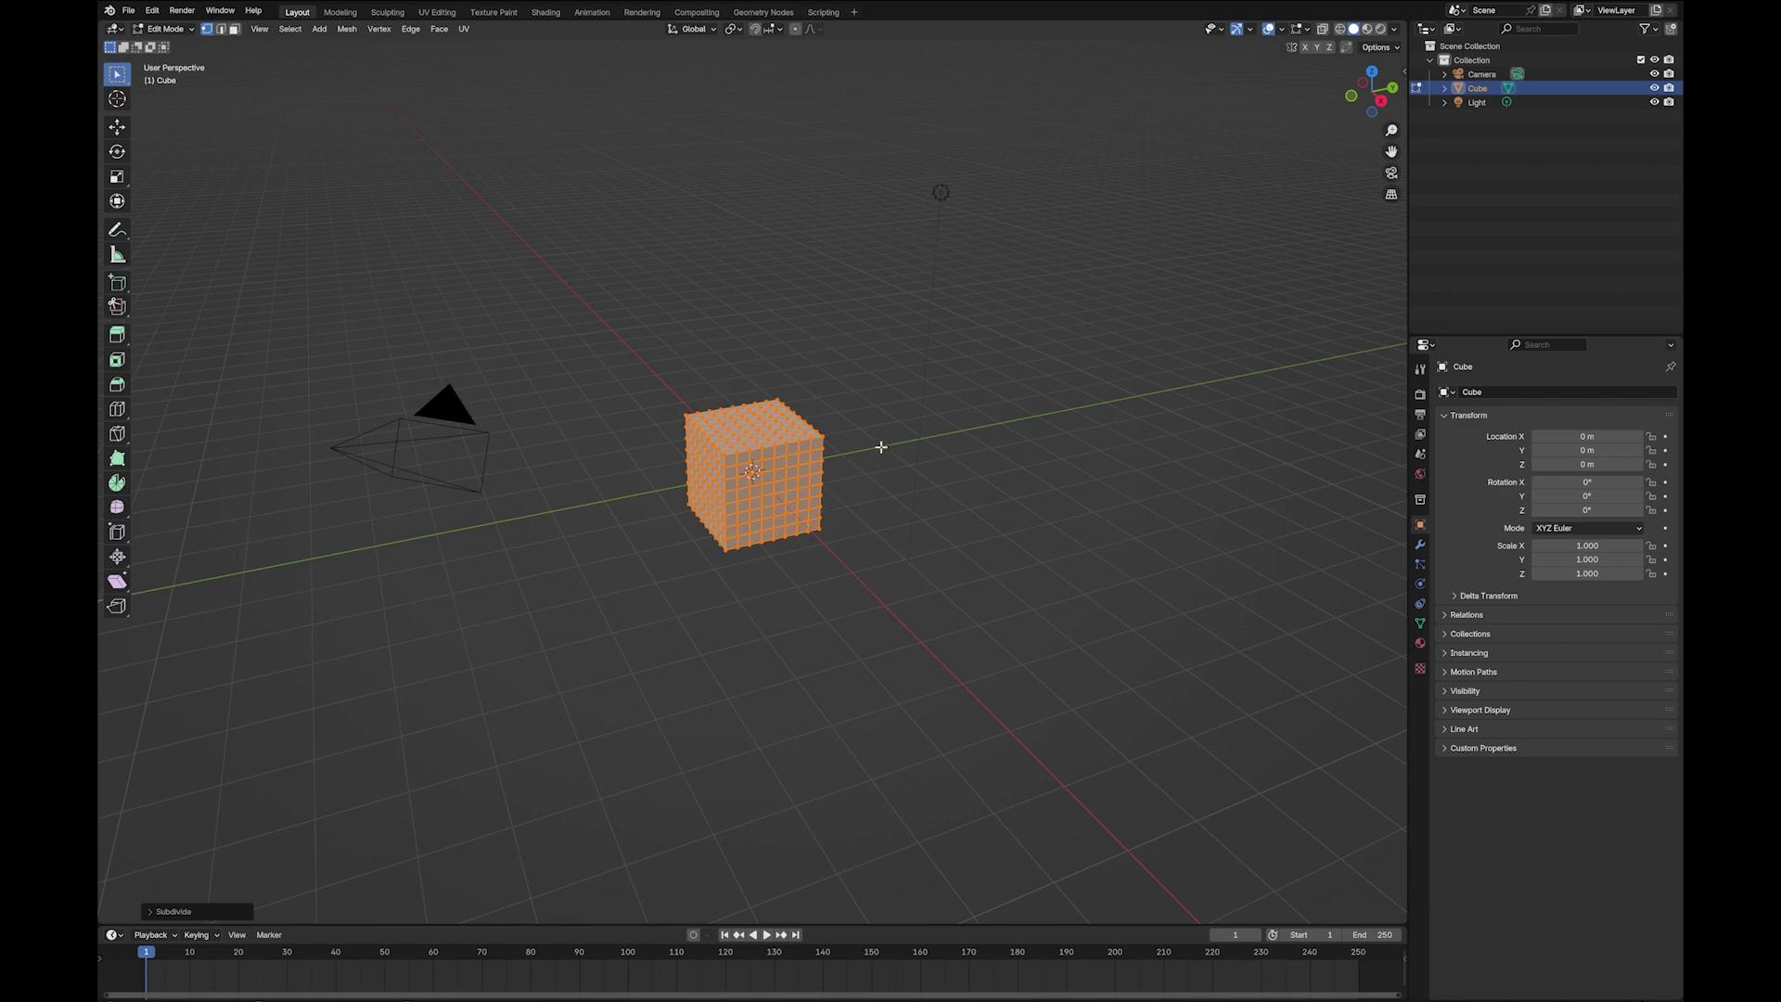
{"action": "key", "text": "Tab"}
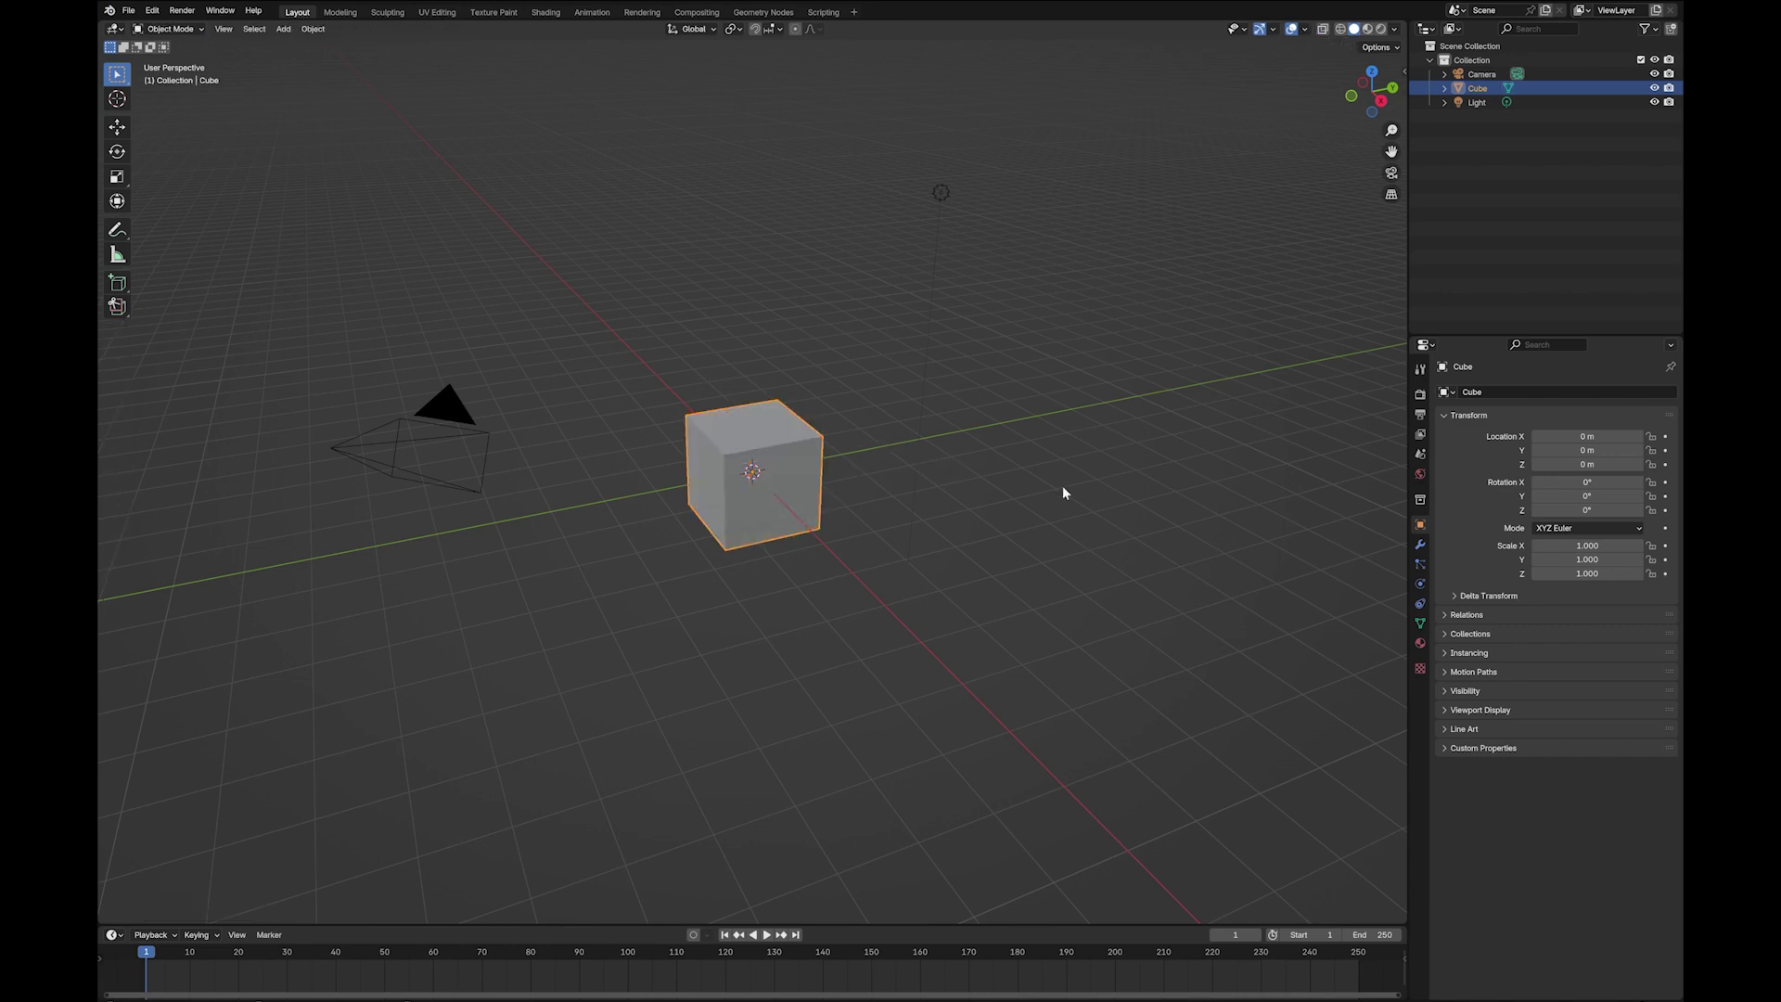
Add the Basis and Key 1 shape keys in the Object Data Properties Shape Keys panel
{"action": "left_click", "coordinate": [1422, 626]}
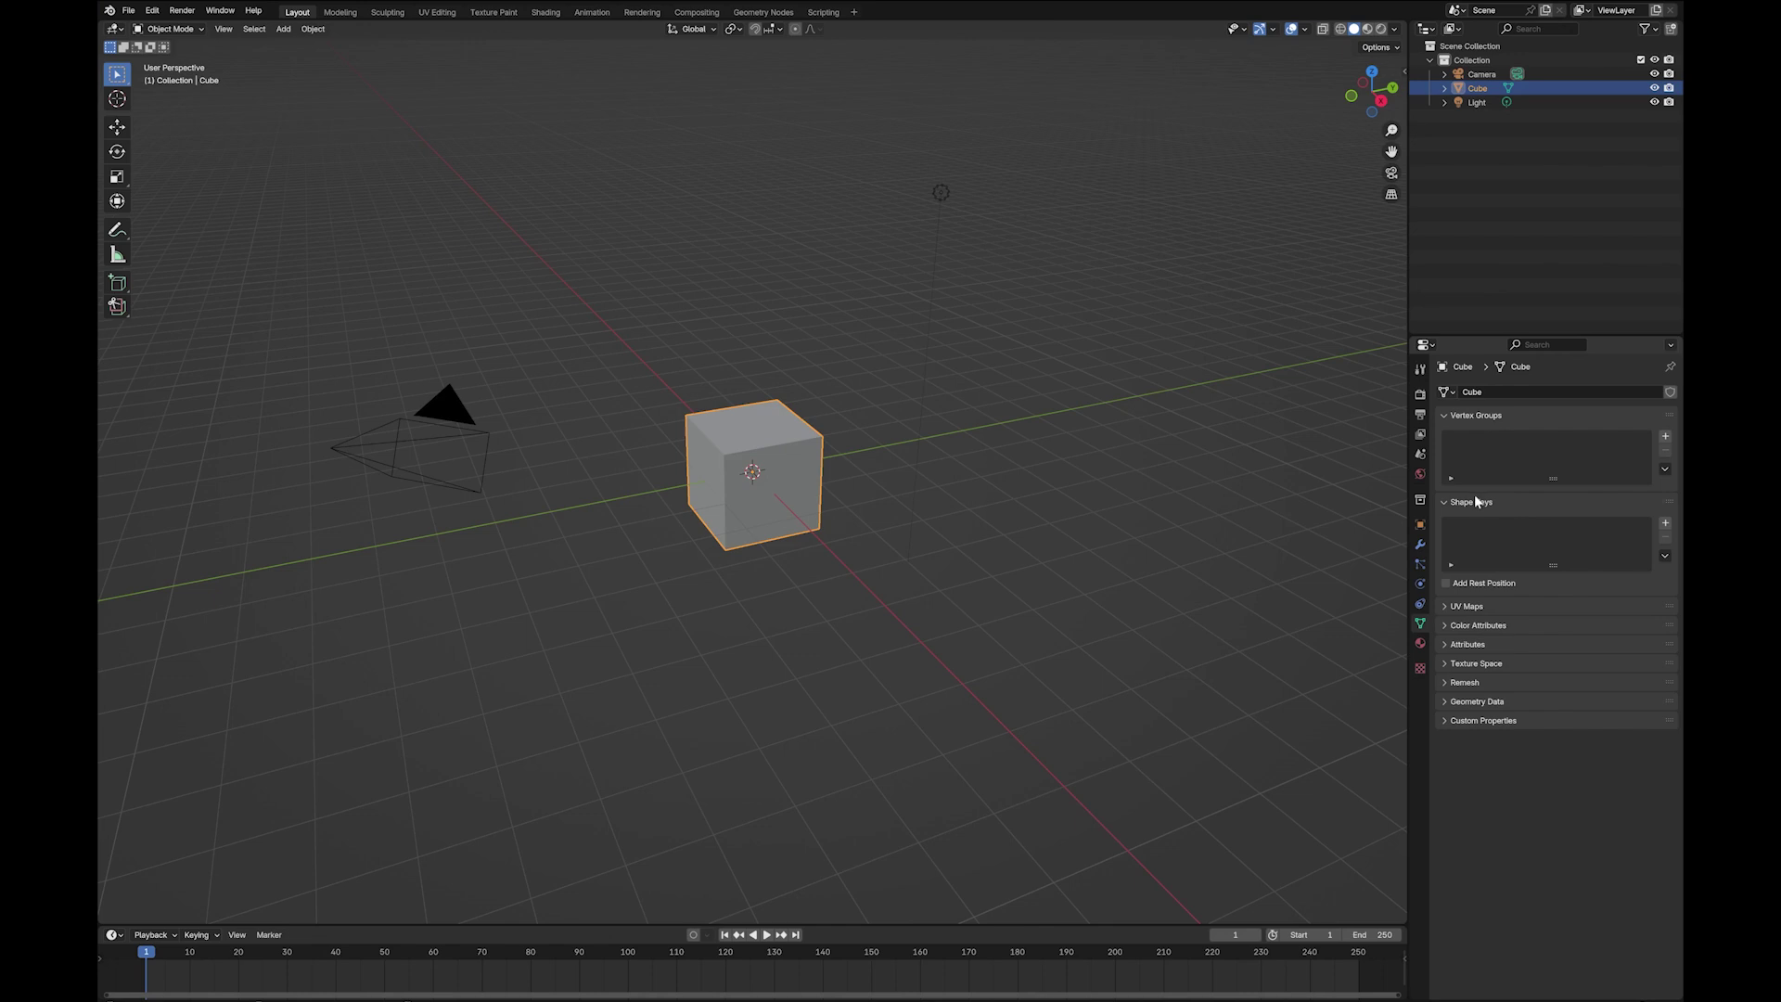
{"action": "left_click", "coordinate": [1666, 523]}
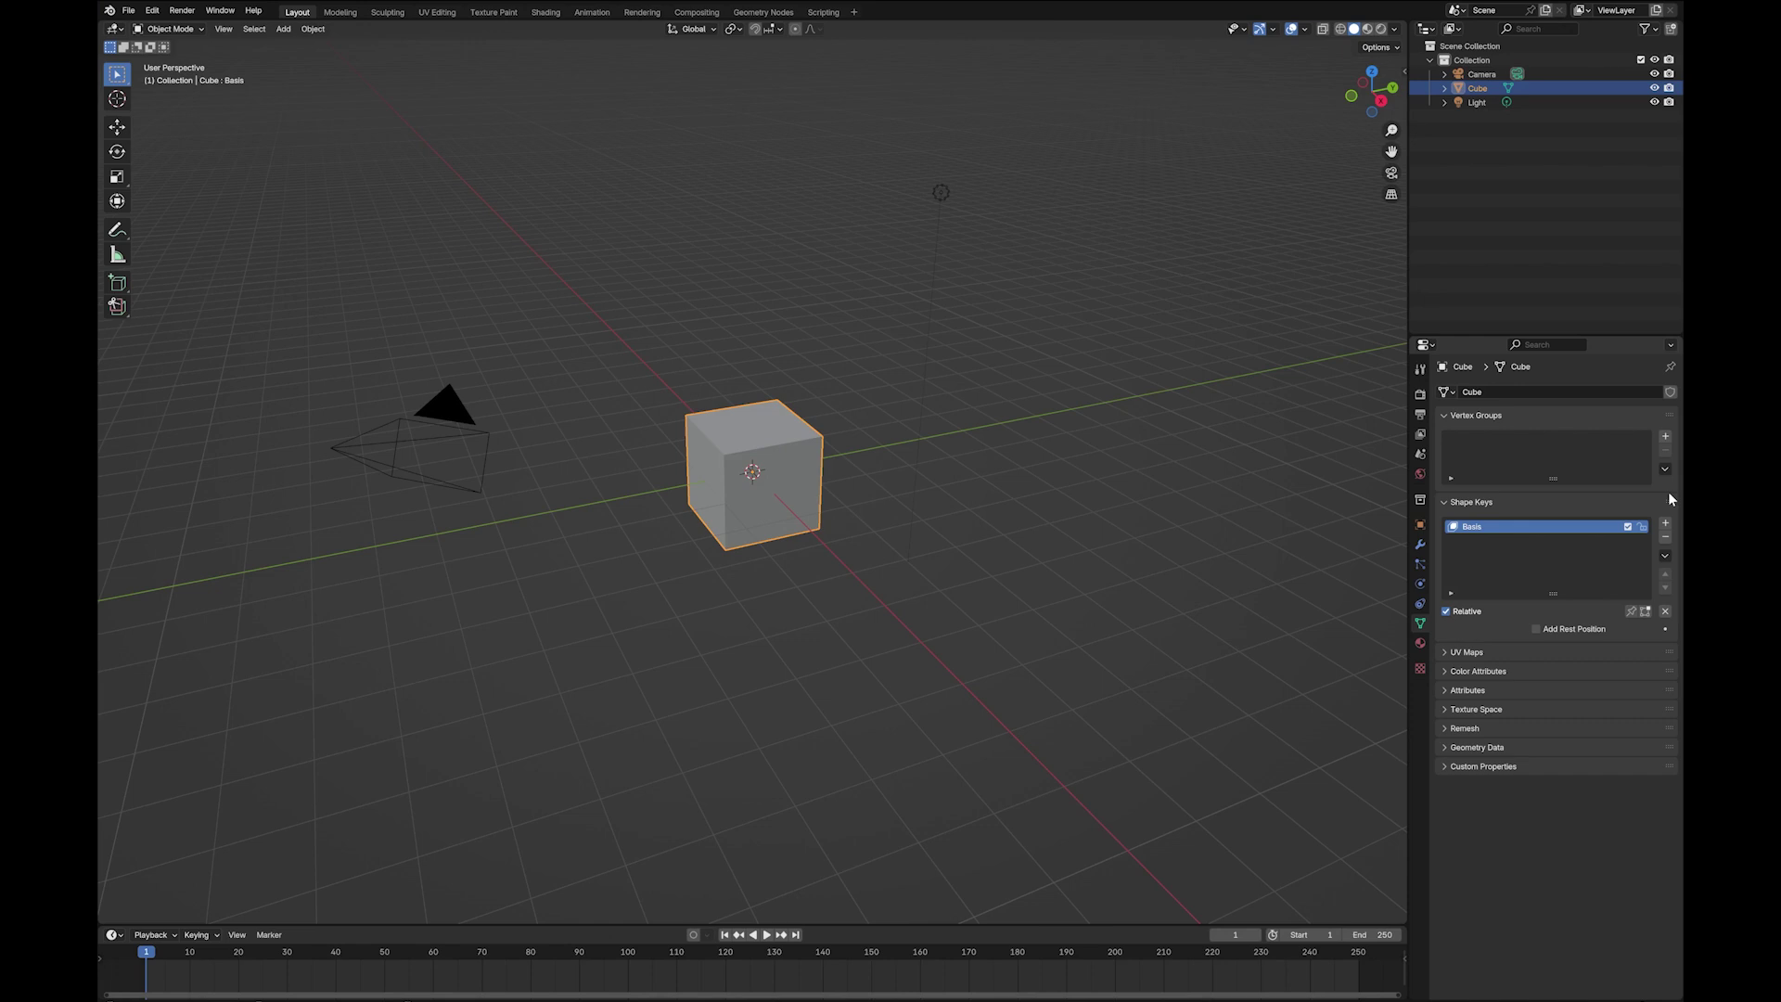
{"action": "left_click", "coordinate": [1667, 522]}
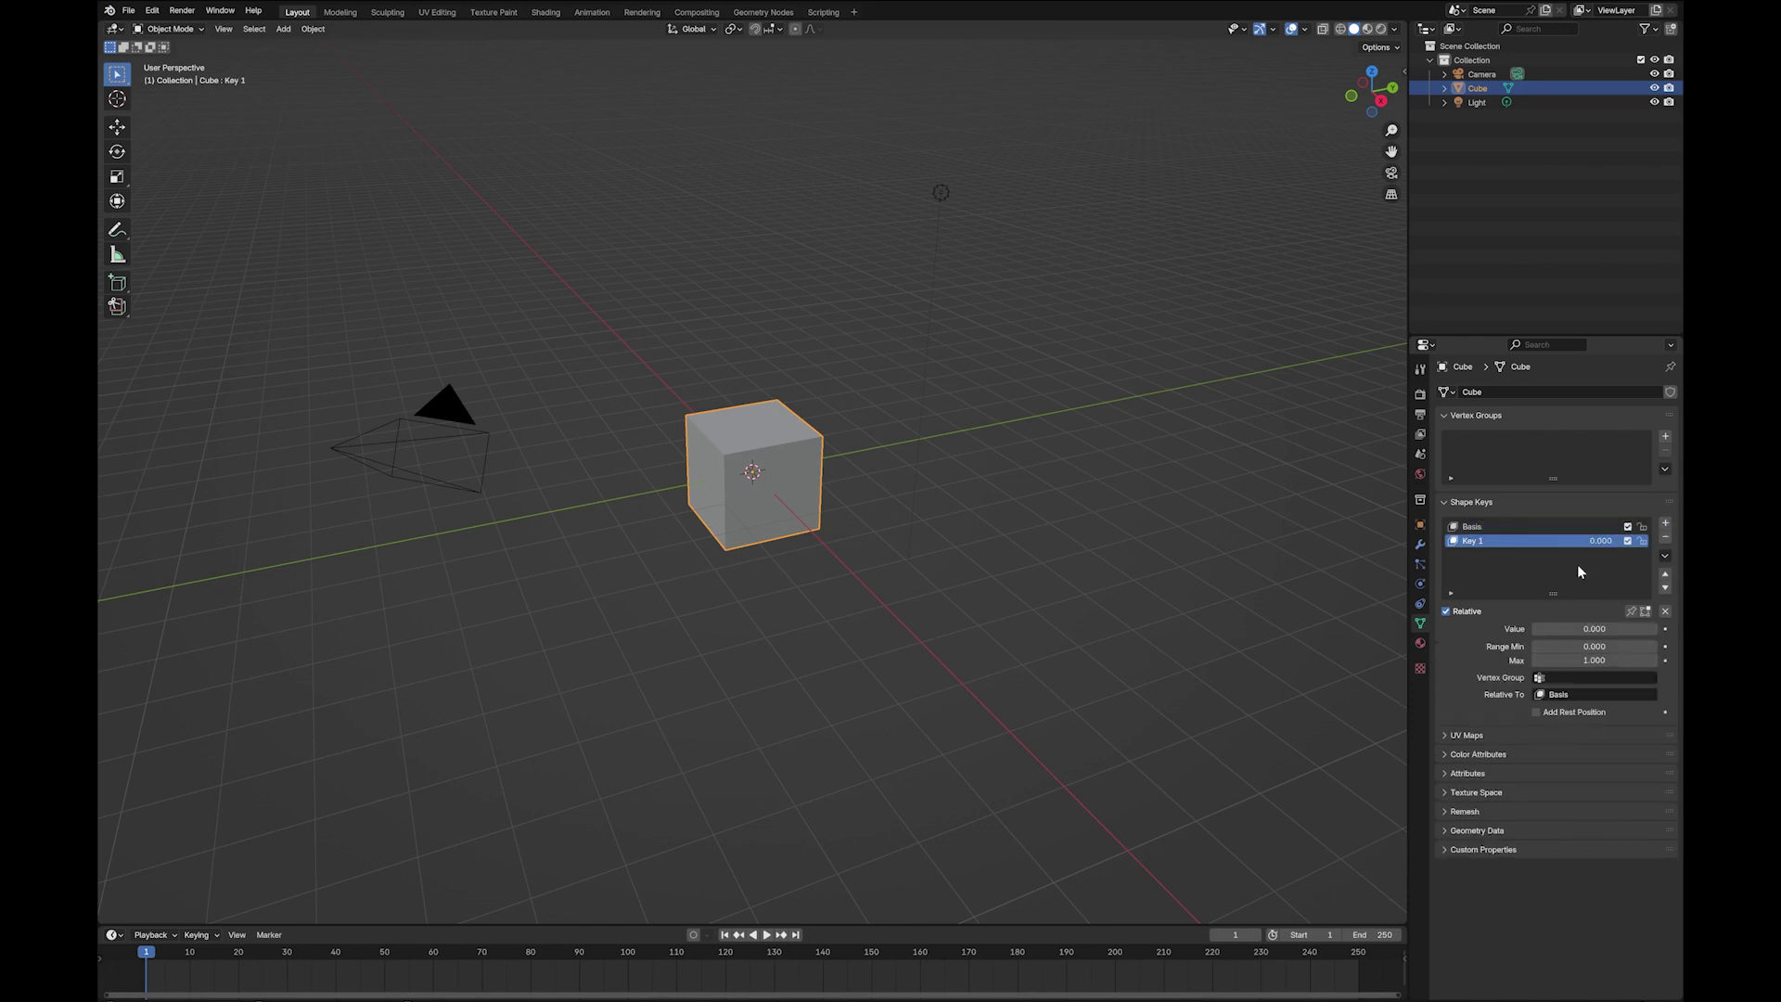
Select Key 1 in the Shape Keys list for editing
{"action": "left_click", "coordinate": [1506, 527]}
{"action": "left_click", "coordinate": [1500, 538]}
{"action": "left_click", "coordinate": [1501, 527]}
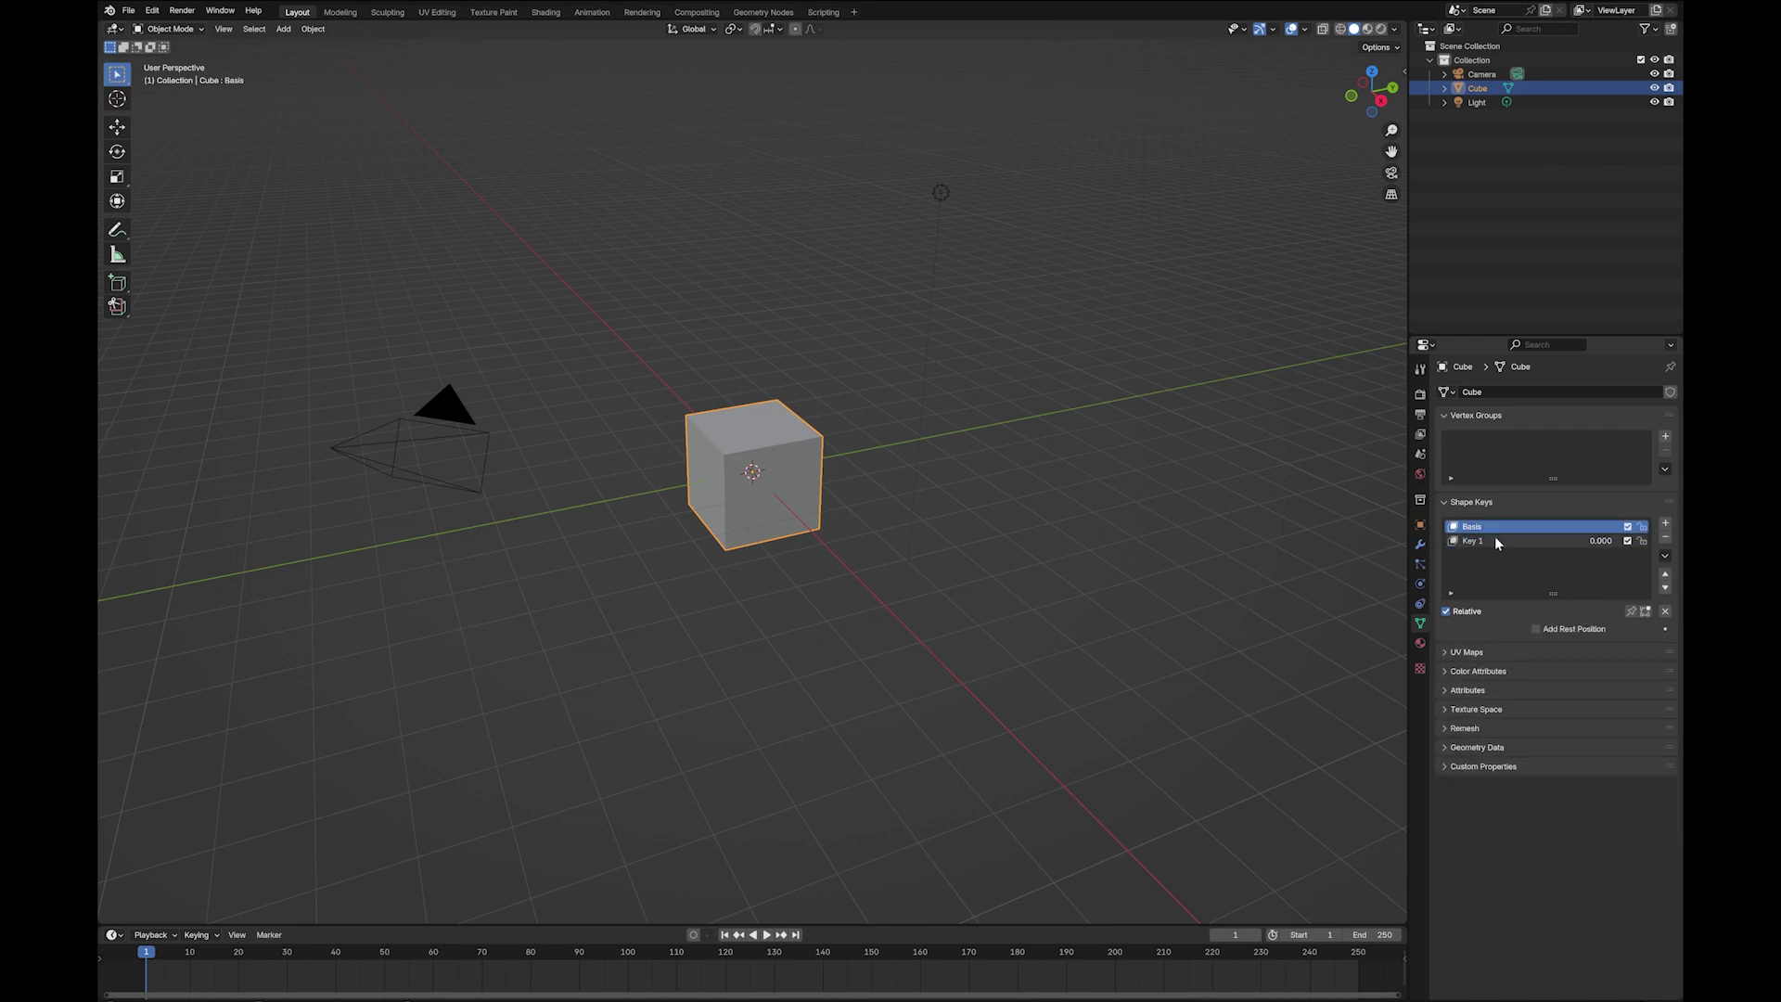
{"action": "left_click", "coordinate": [1494, 538]}
{"action": "left_click", "coordinate": [1490, 526]}
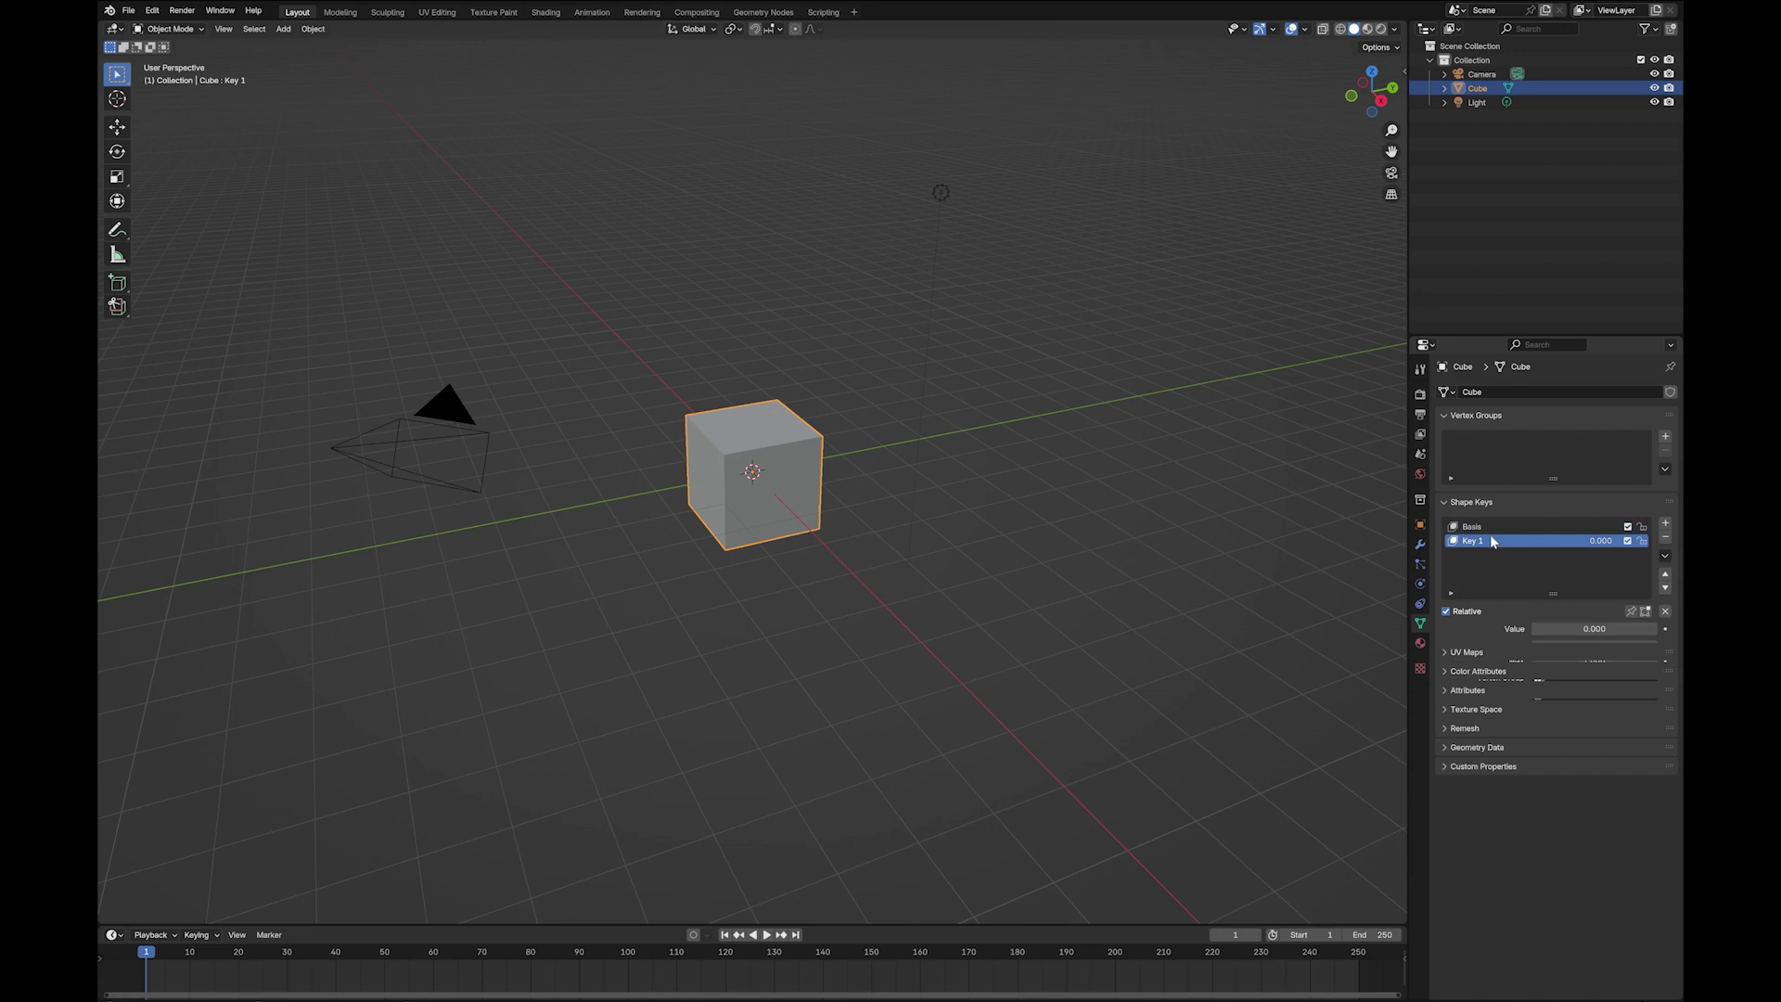
{"action": "left_click", "coordinate": [1479, 540]}
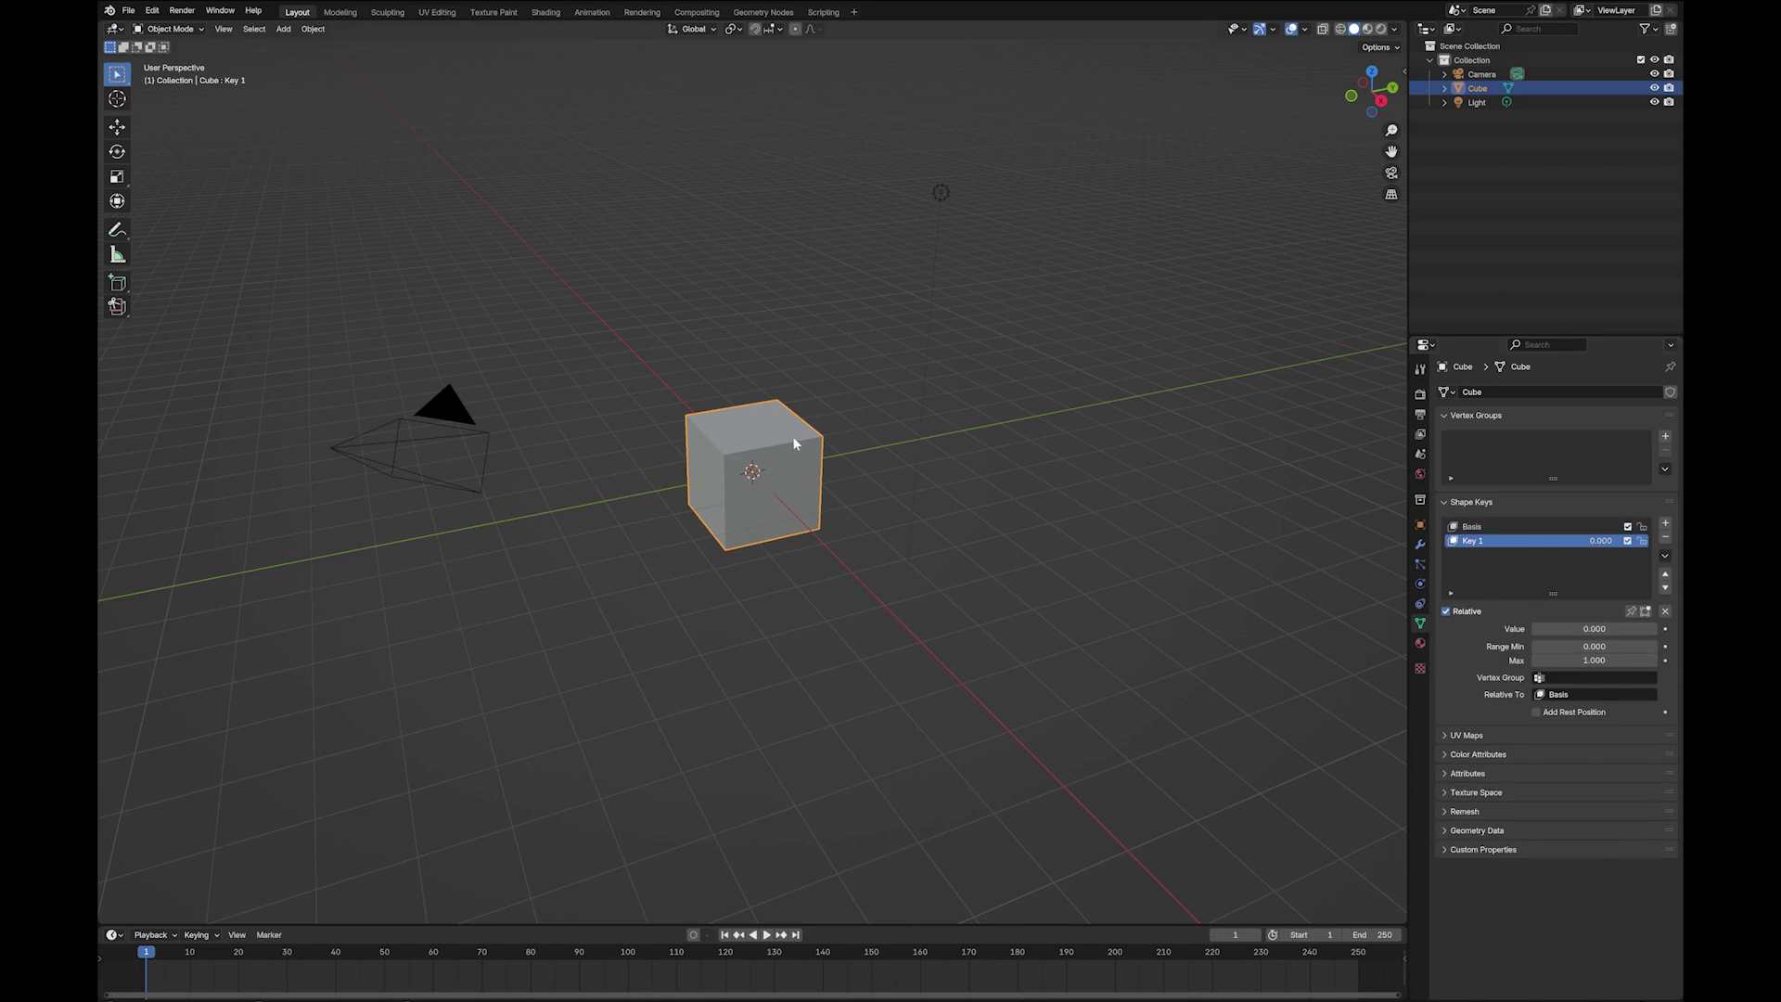
Shape Key 1 with To Sphere at factor 1.0, then test Key 1's Value slider in Object Mode
{"action": "key", "text": "Tab"}
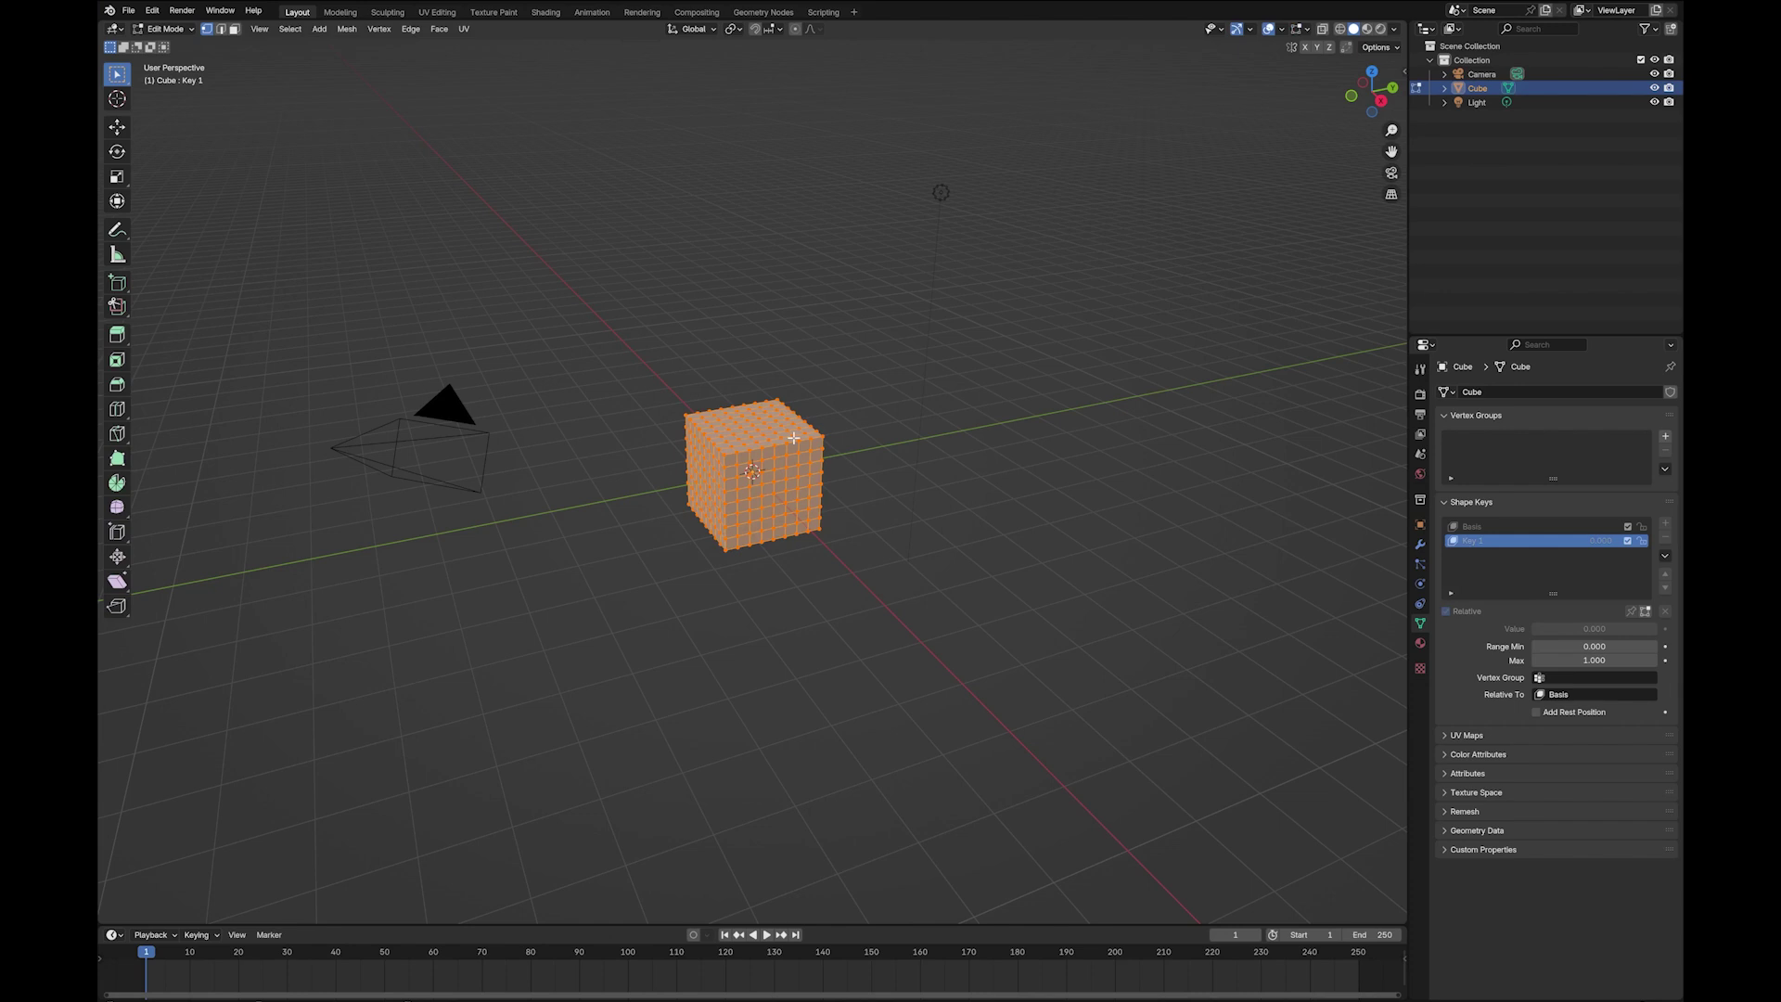
{"action": "key", "text": "F3"}
{"action": "key", "text": "shift+alt+s"}
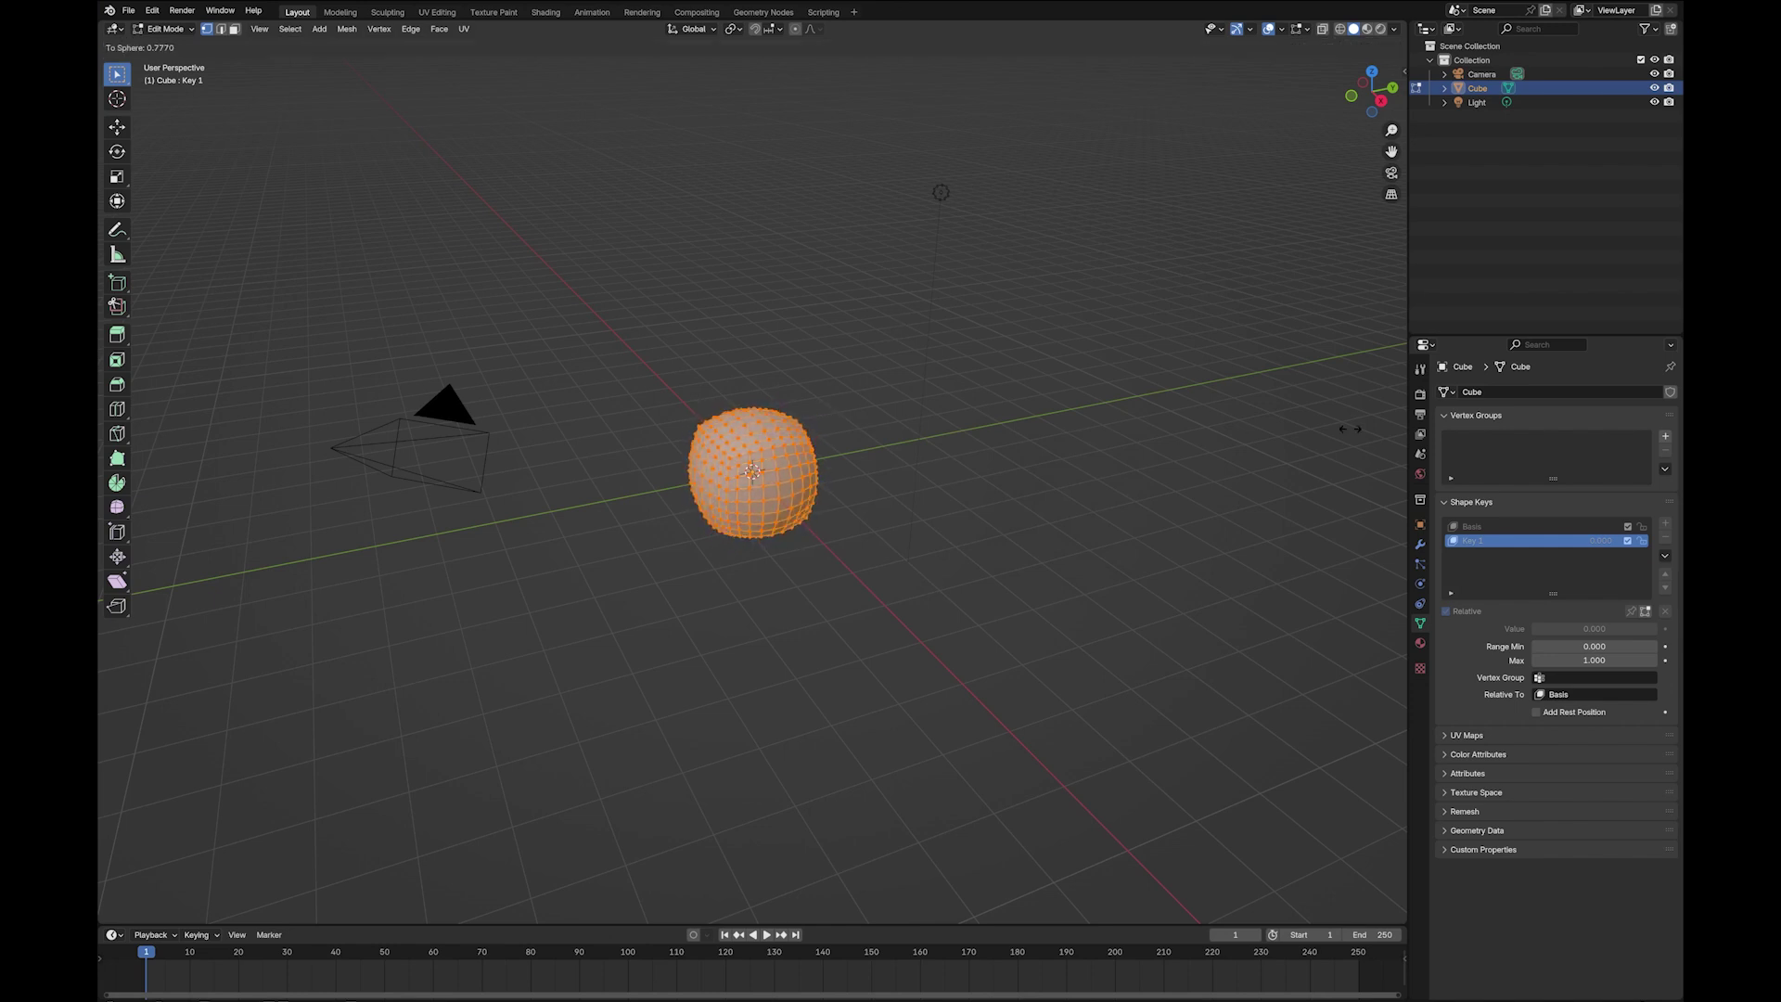
{"action": "left_click", "coordinate": [493, 430]}
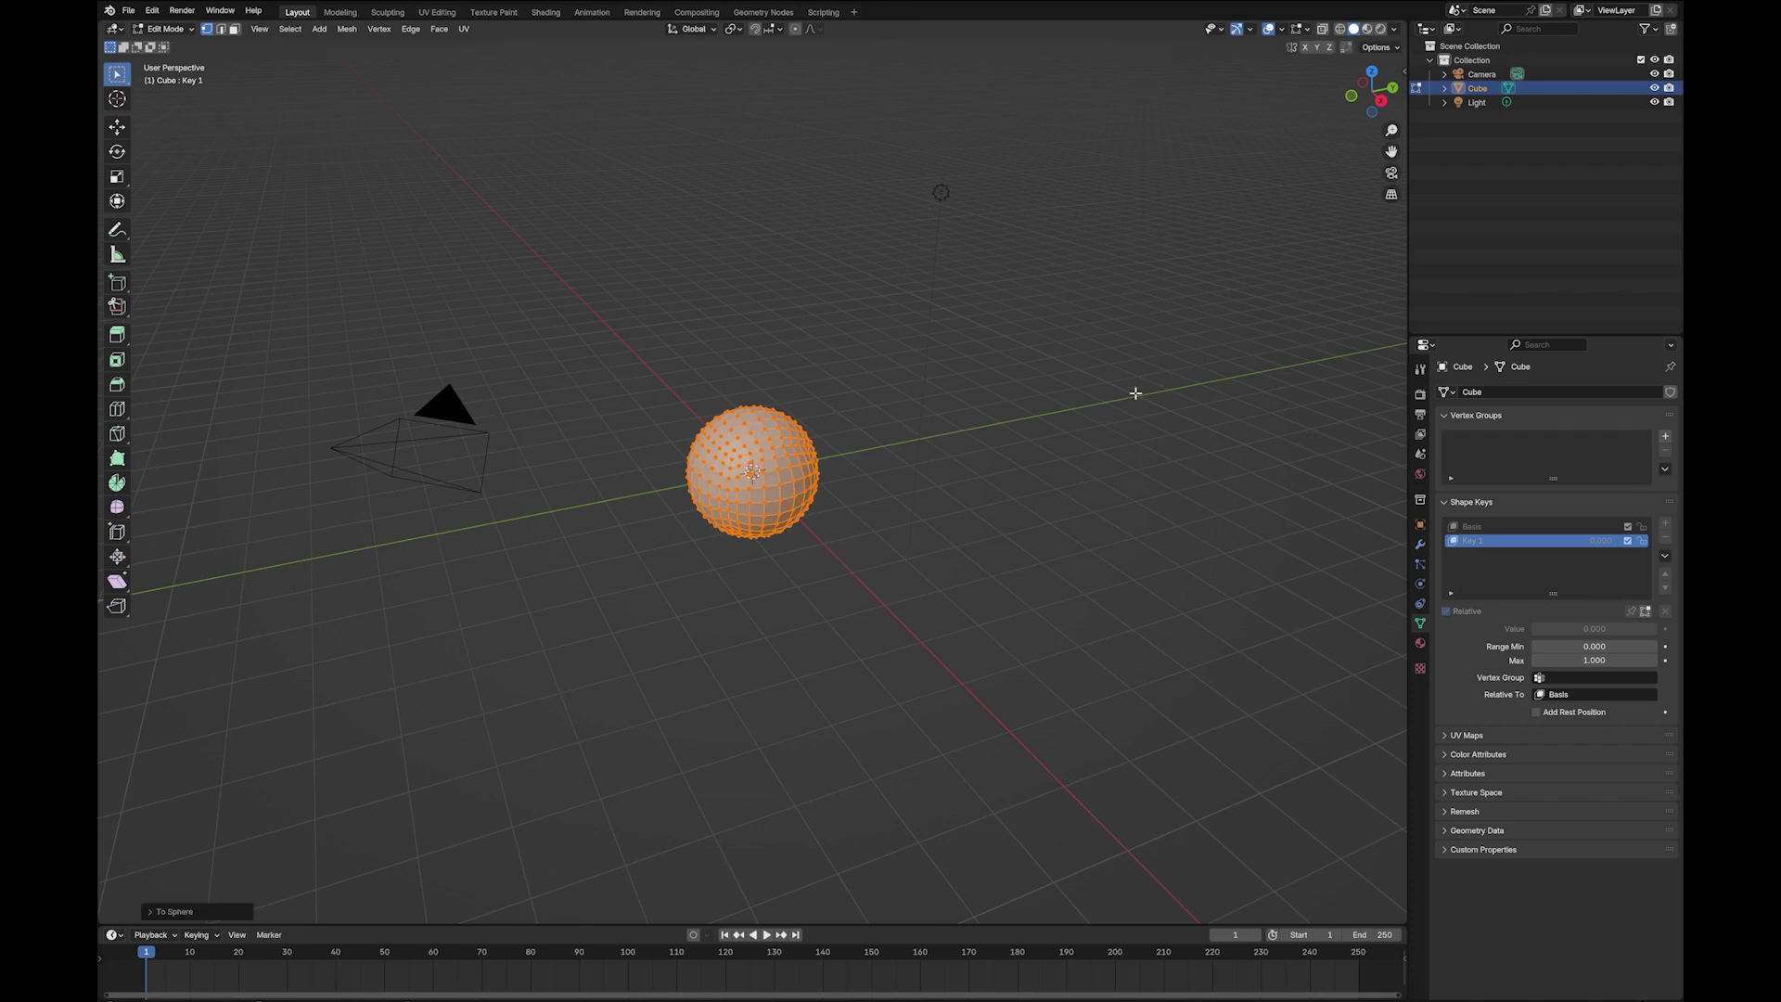
{"action": "key", "text": "Tab"}
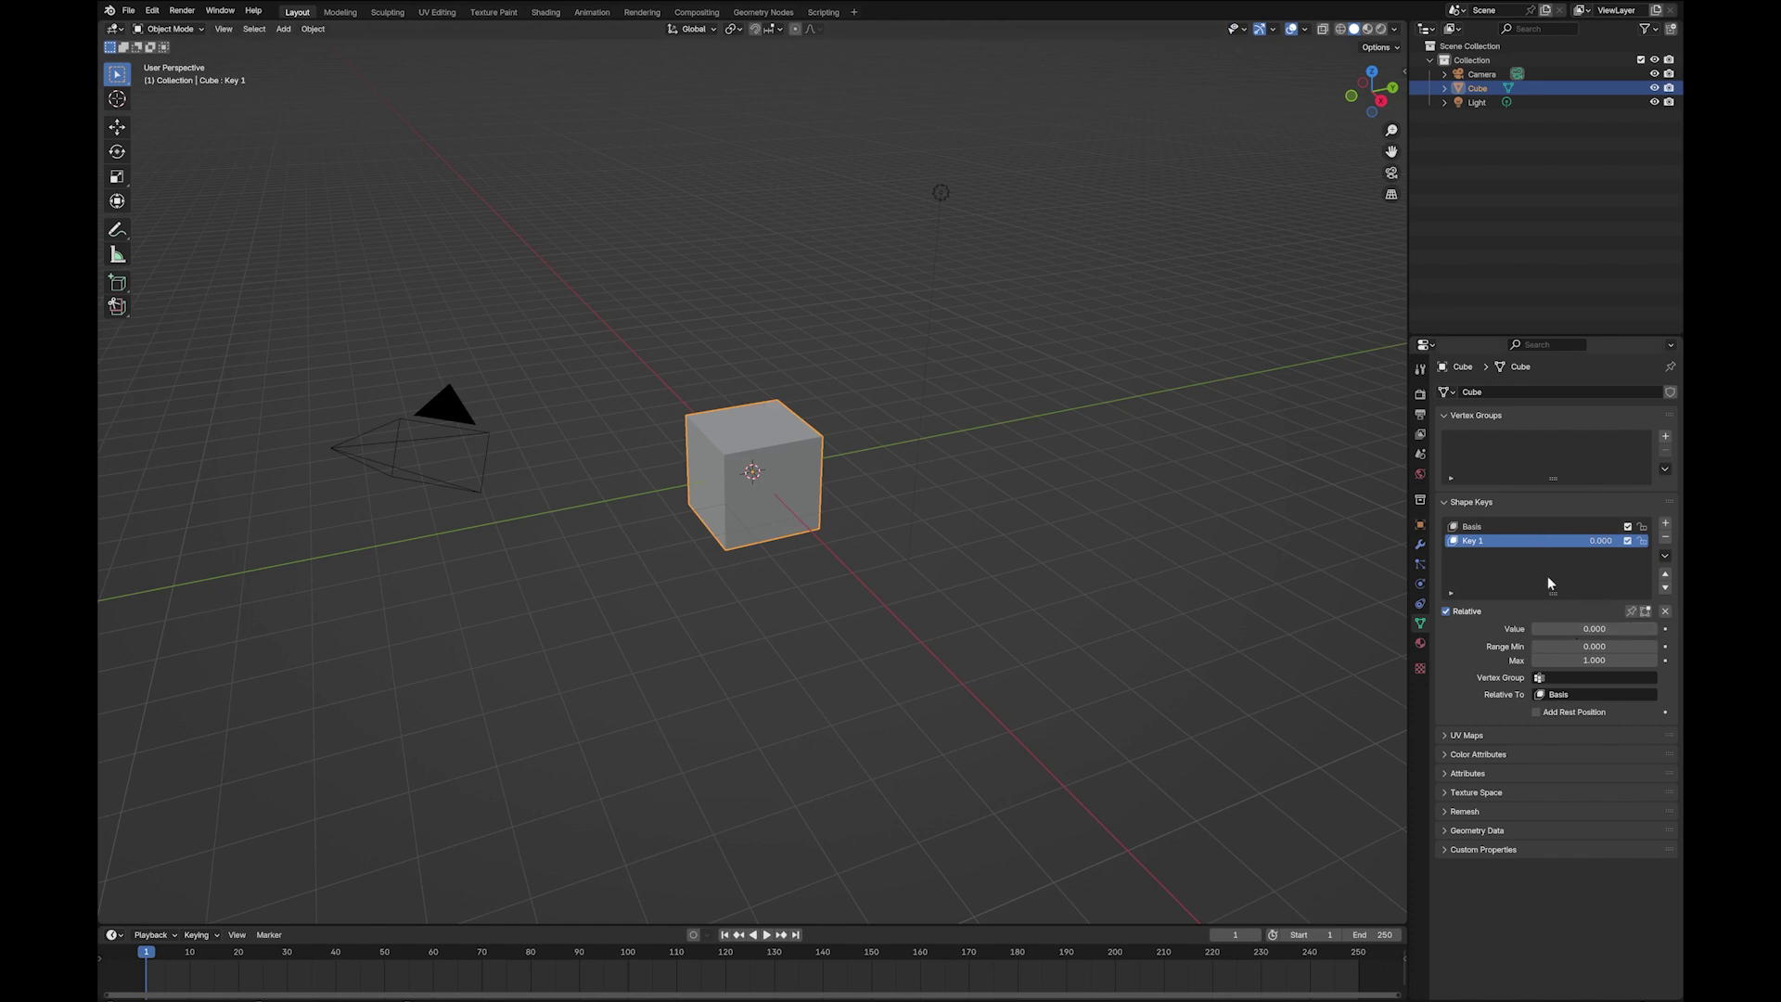
{"action": "left_click_drag", "start_coordinate": [1574, 628], "coordinate": [1505, 629]}
In the Animation workspace, set the scene's end frame to 100
{"action": "left_click", "coordinate": [586, 12]}
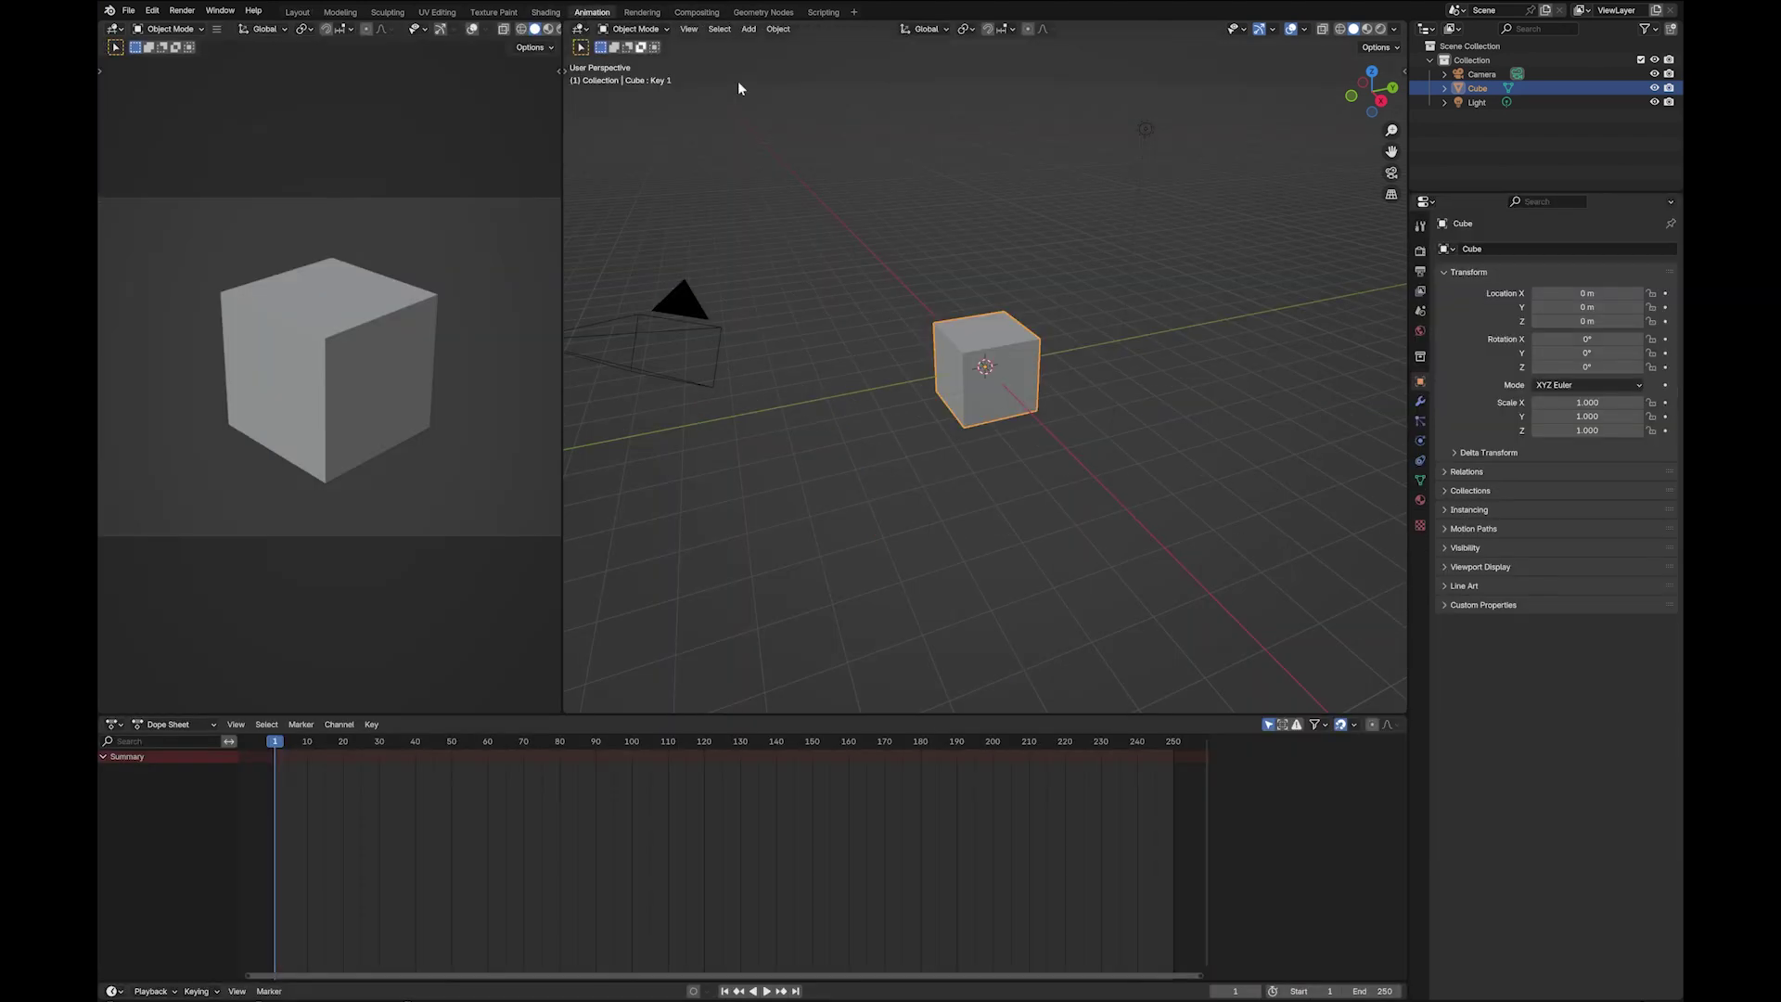
{"action": "left_click", "coordinate": [1364, 991]}
{"action": "type", "text": "100"}
{"action": "key", "text": "Return"}
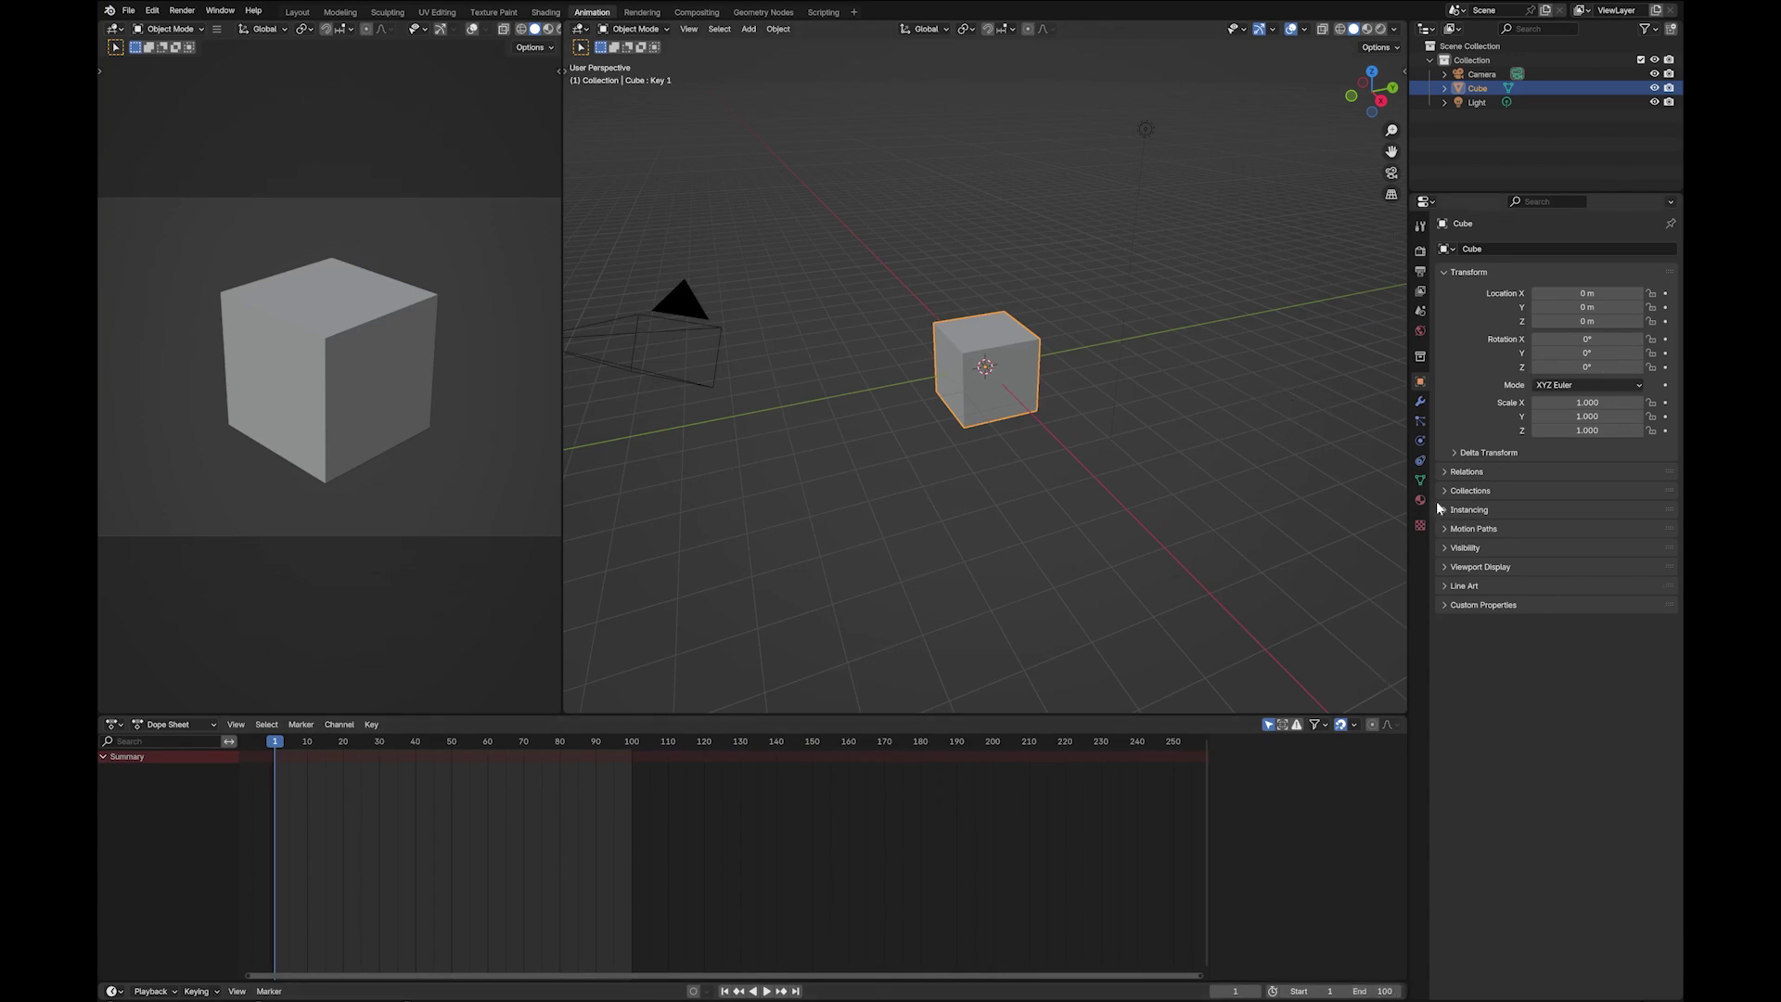
Keyframe Key 1 at value 0 on frame 1 and fully on (1.0) at frame 50
{"action": "left_click", "coordinate": [1419, 479]}
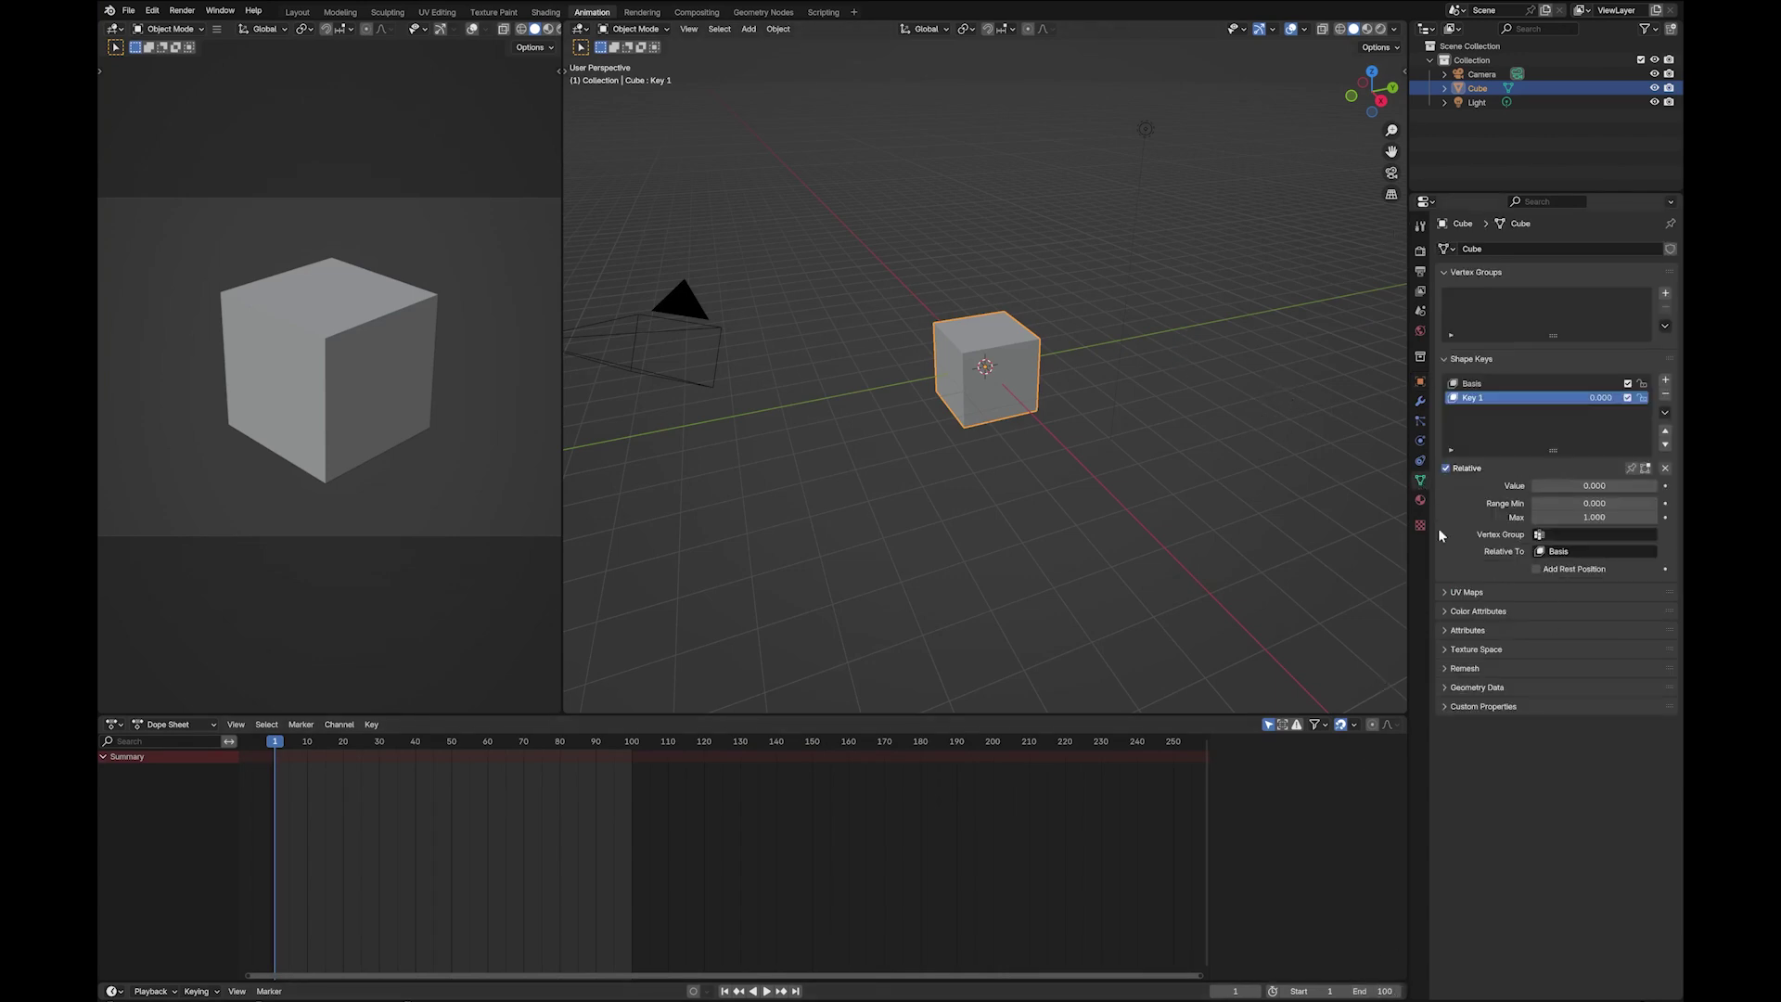
{"action": "left_click", "coordinate": [1666, 486]}
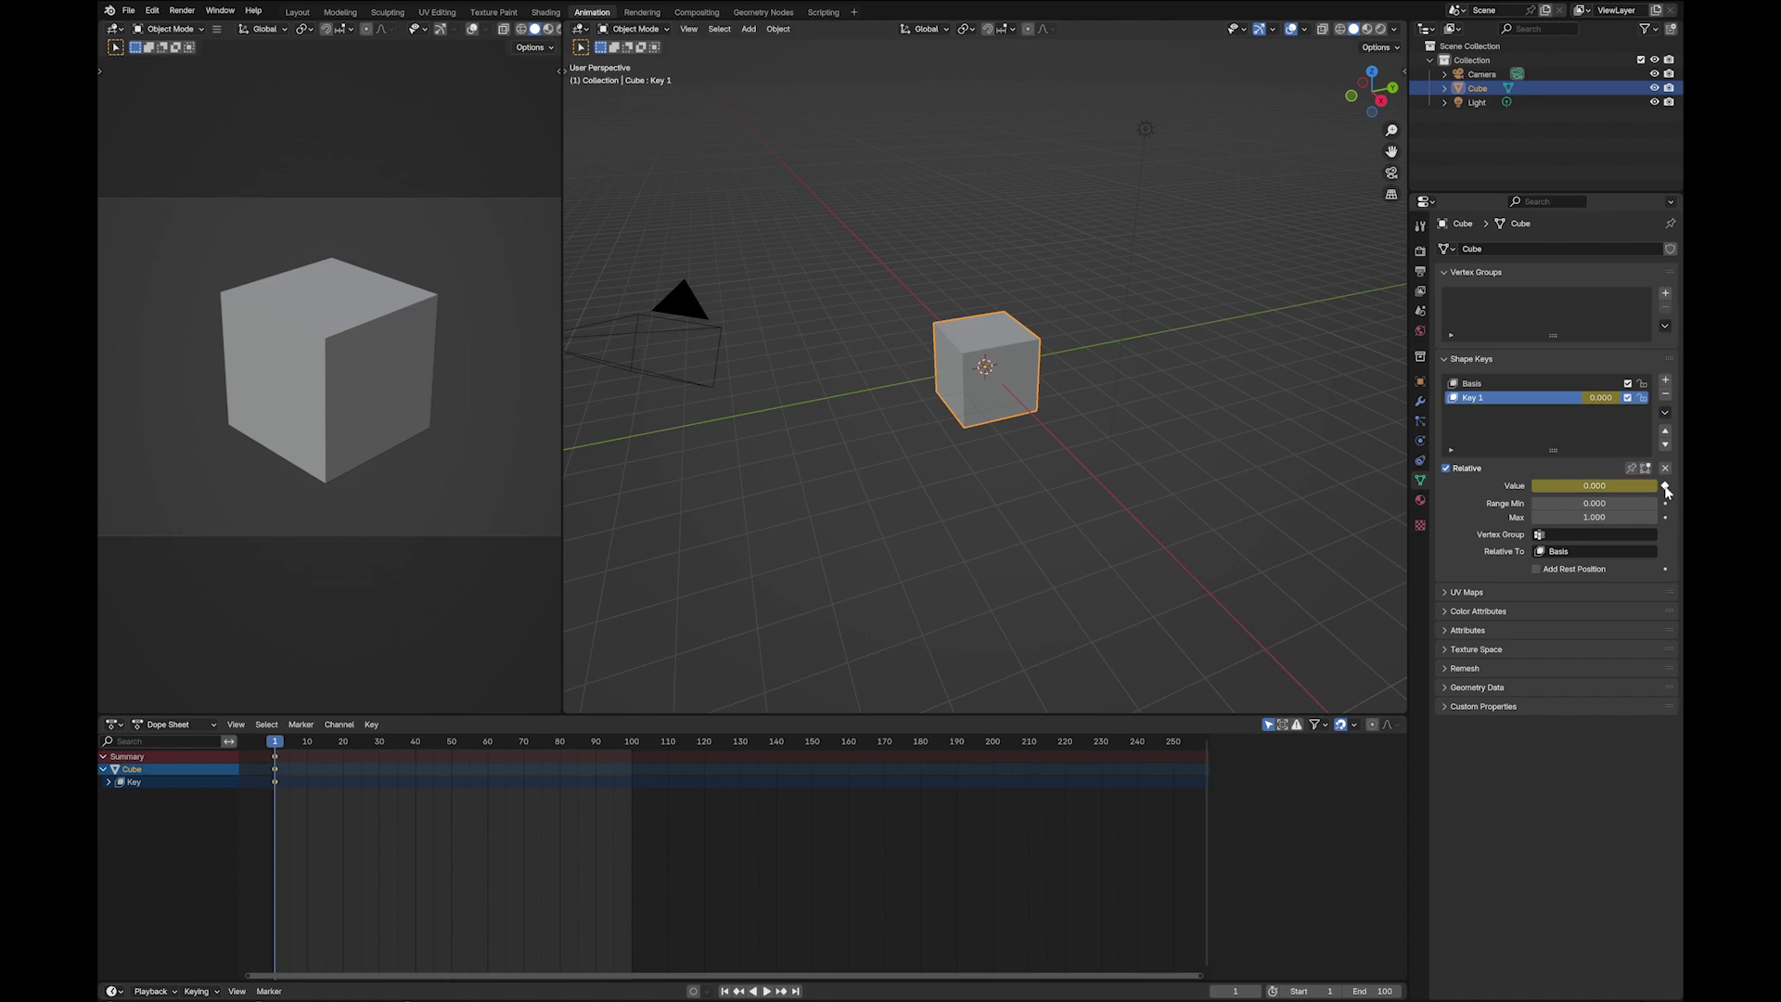
{"action": "left_click_drag", "start_coordinate": [278, 746], "coordinate": [449, 715]}
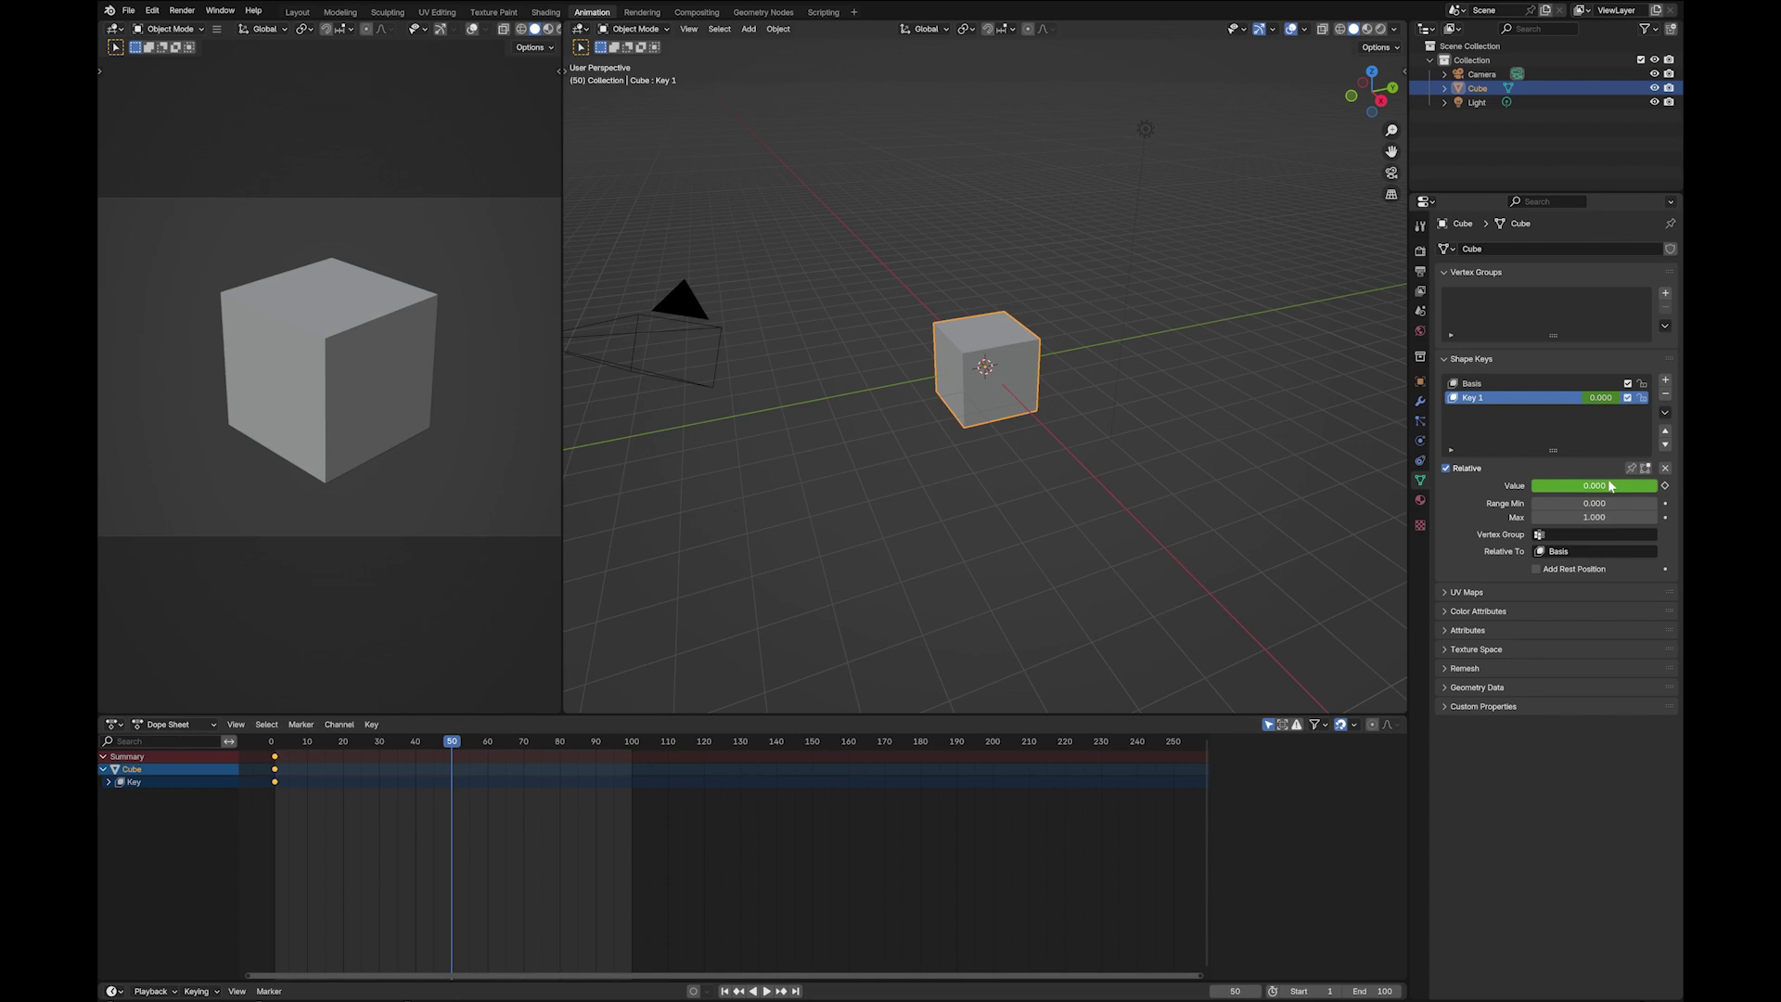
{"action": "left_click_drag", "start_coordinate": [1593, 492], "coordinate": [1661, 489]}
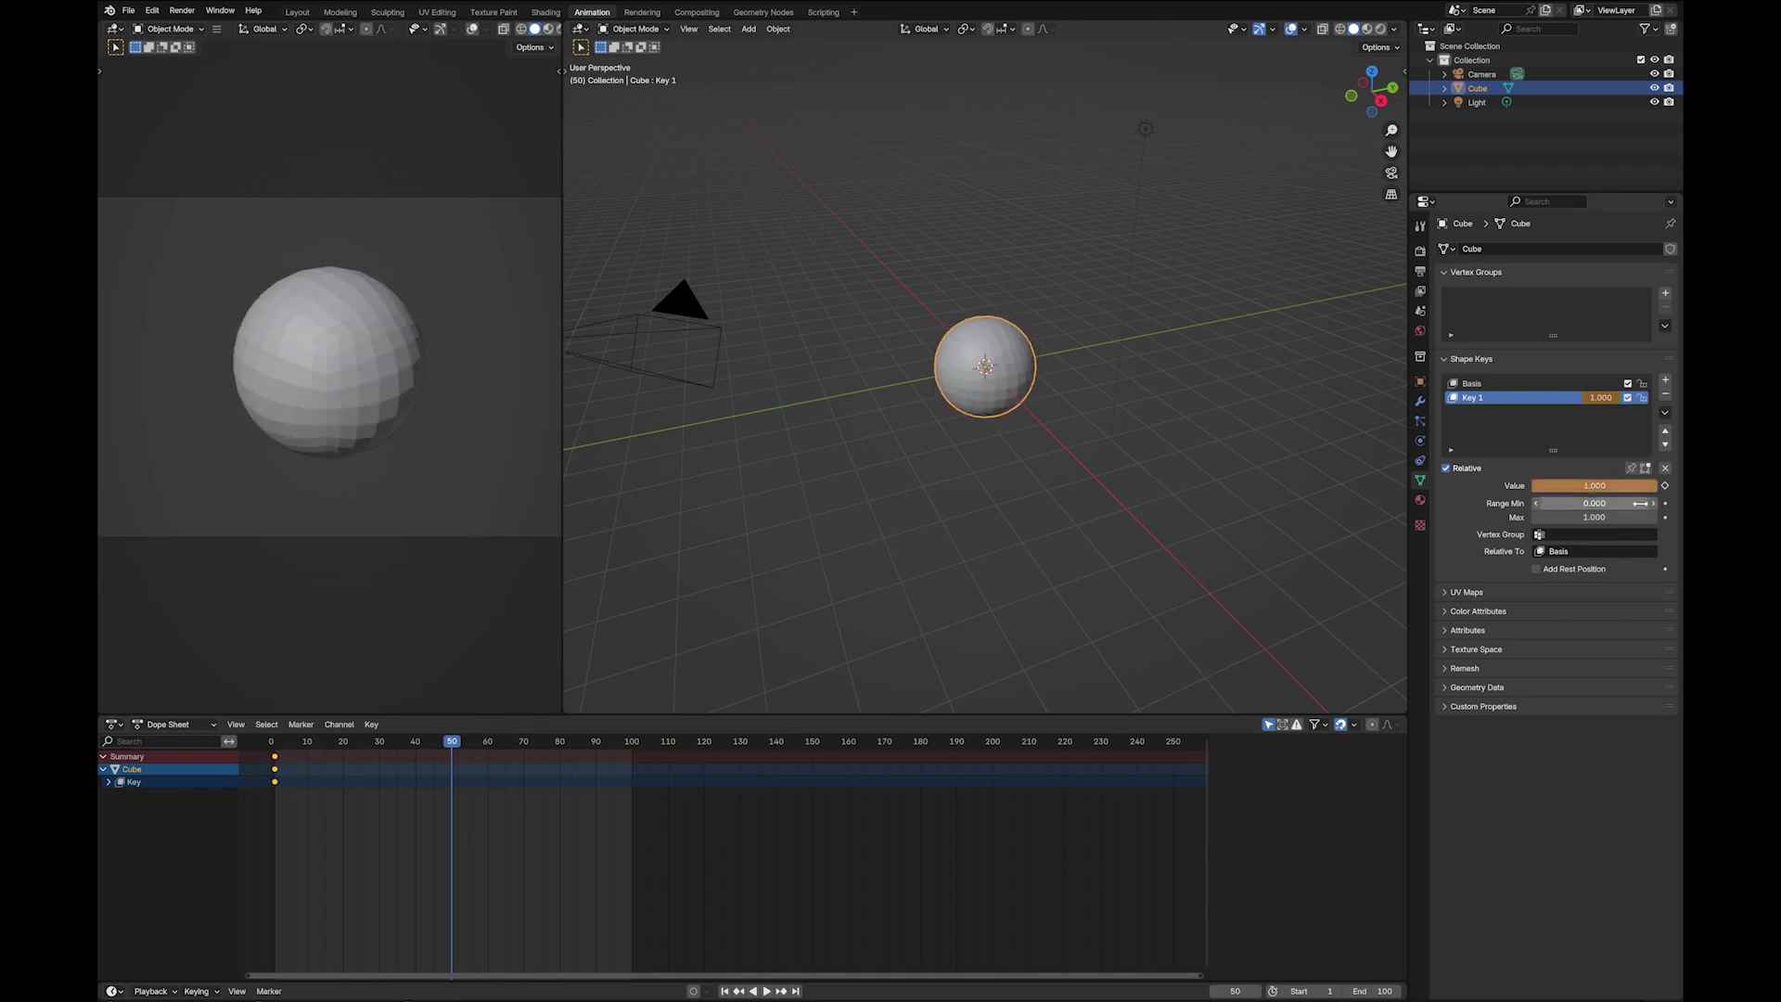
{"action": "left_click", "coordinate": [1665, 486]}
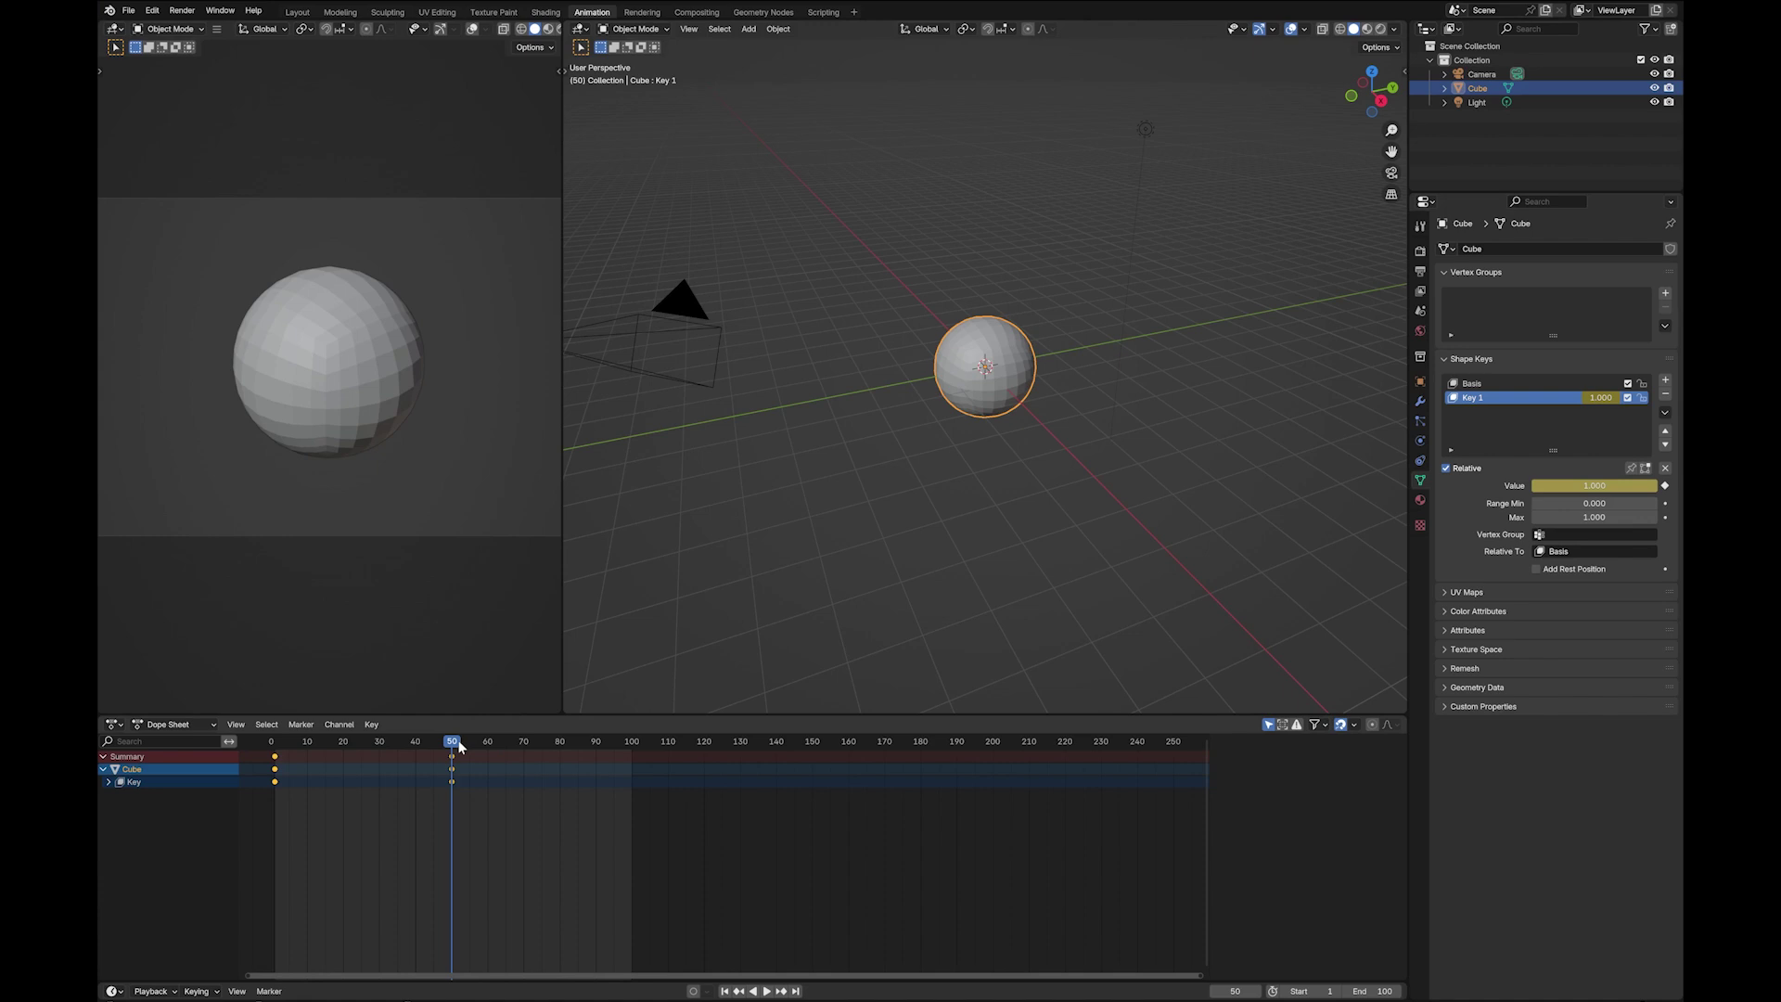
At frame 100, set Key 1's value back to 0 and keyframe it
{"action": "left_click_drag", "start_coordinate": [455, 744], "coordinate": [631, 722]}
{"action": "double_click", "coordinate": [1595, 486]}
{"action": "type", "text": "0.222"}
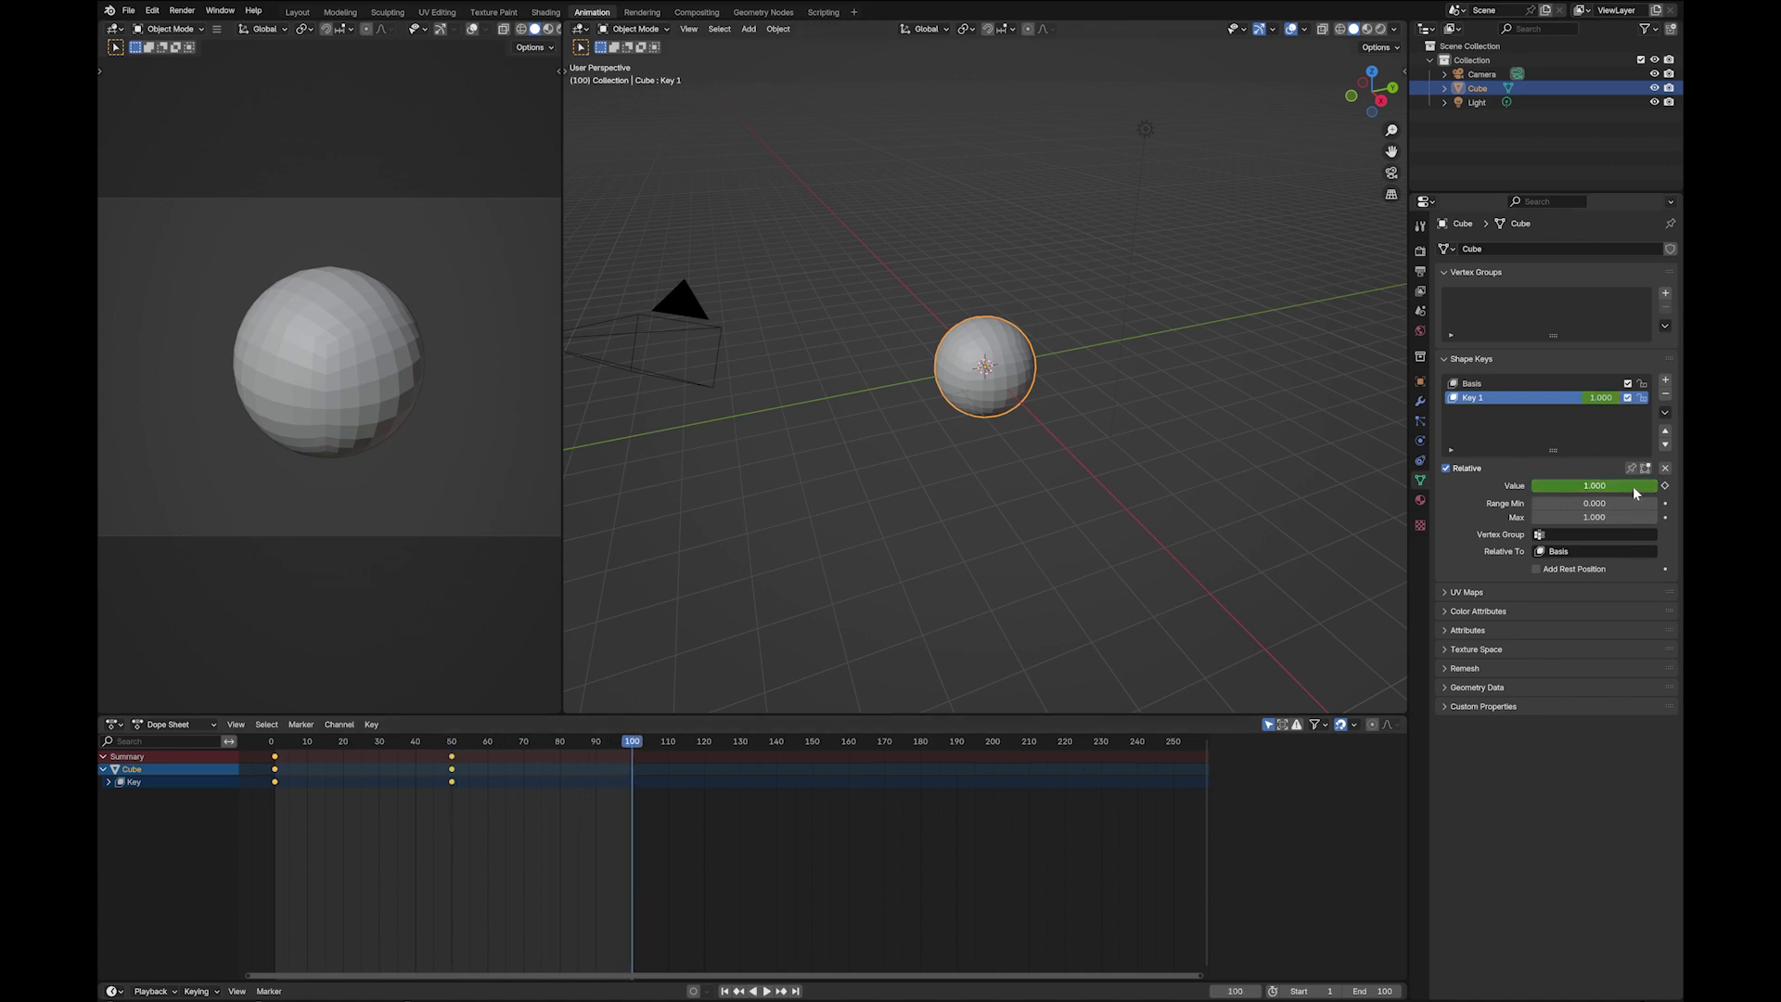
{"action": "key", "text": "Return"}
{"action": "left_click_drag", "start_coordinate": [1595, 485], "coordinate": [1558, 486]}
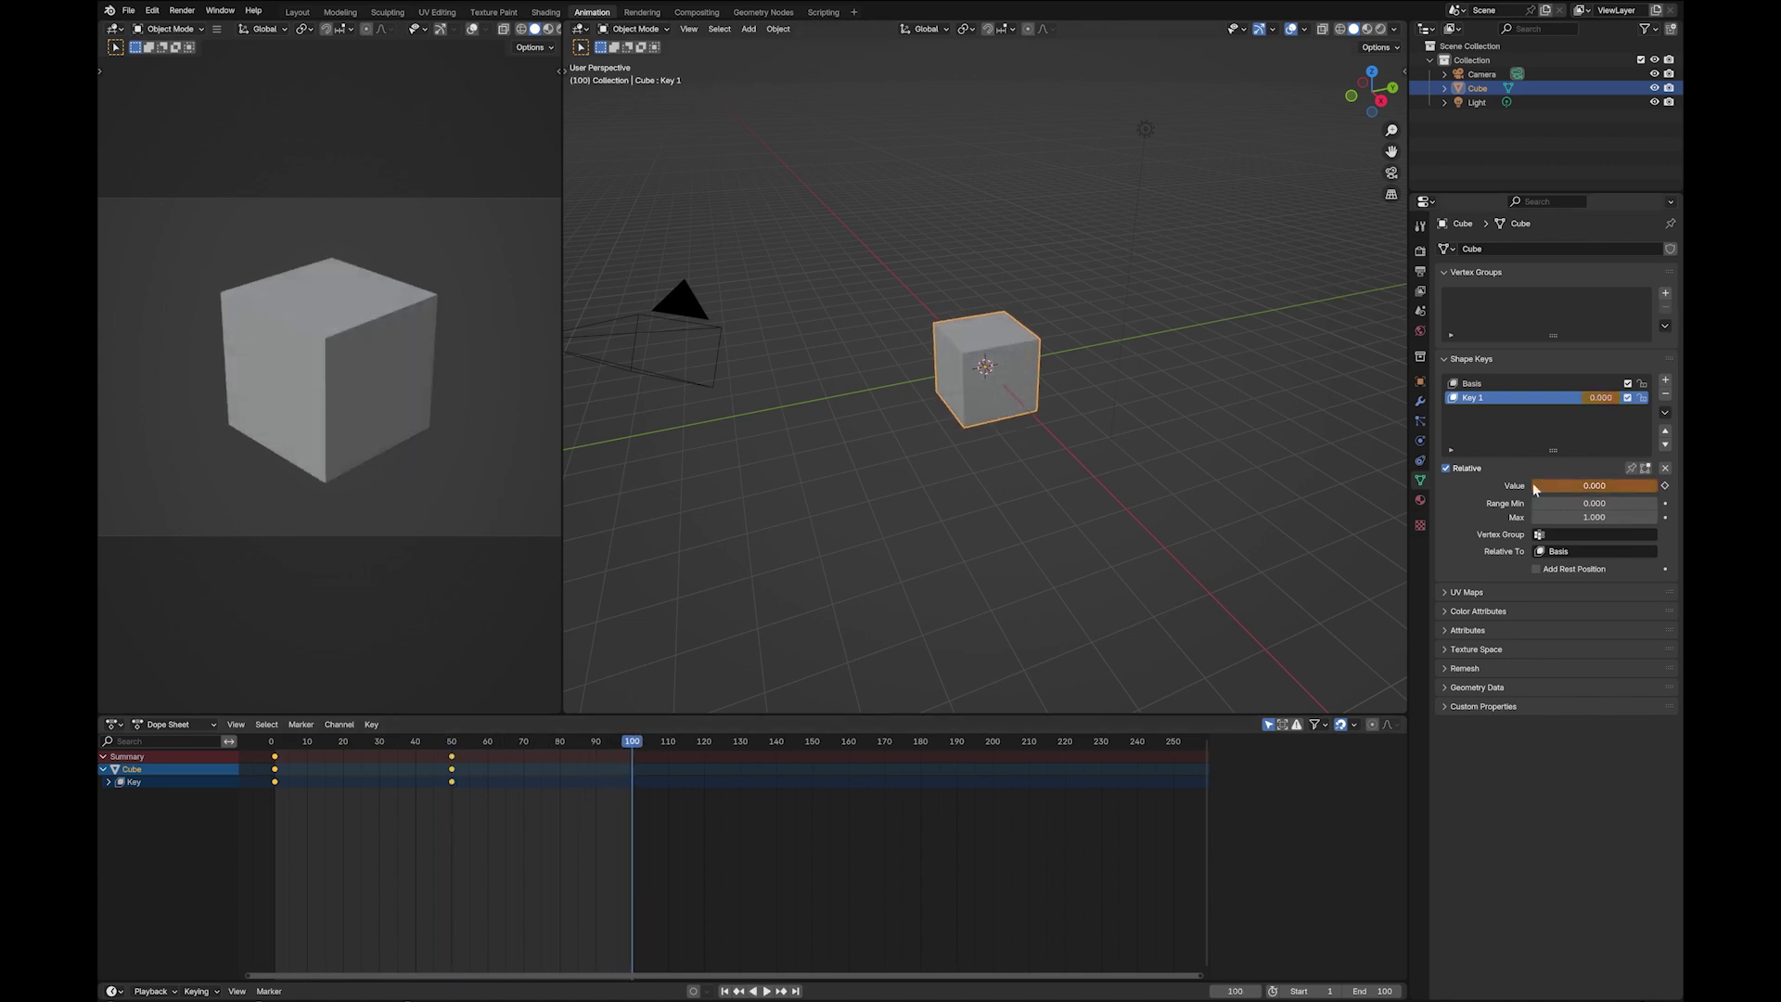
{"action": "left_click", "coordinate": [1666, 486]}
Preview the morph, stop on the sphere, and apply Shade Auto Smooth to the object
{"action": "left_click", "coordinate": [766, 991]}
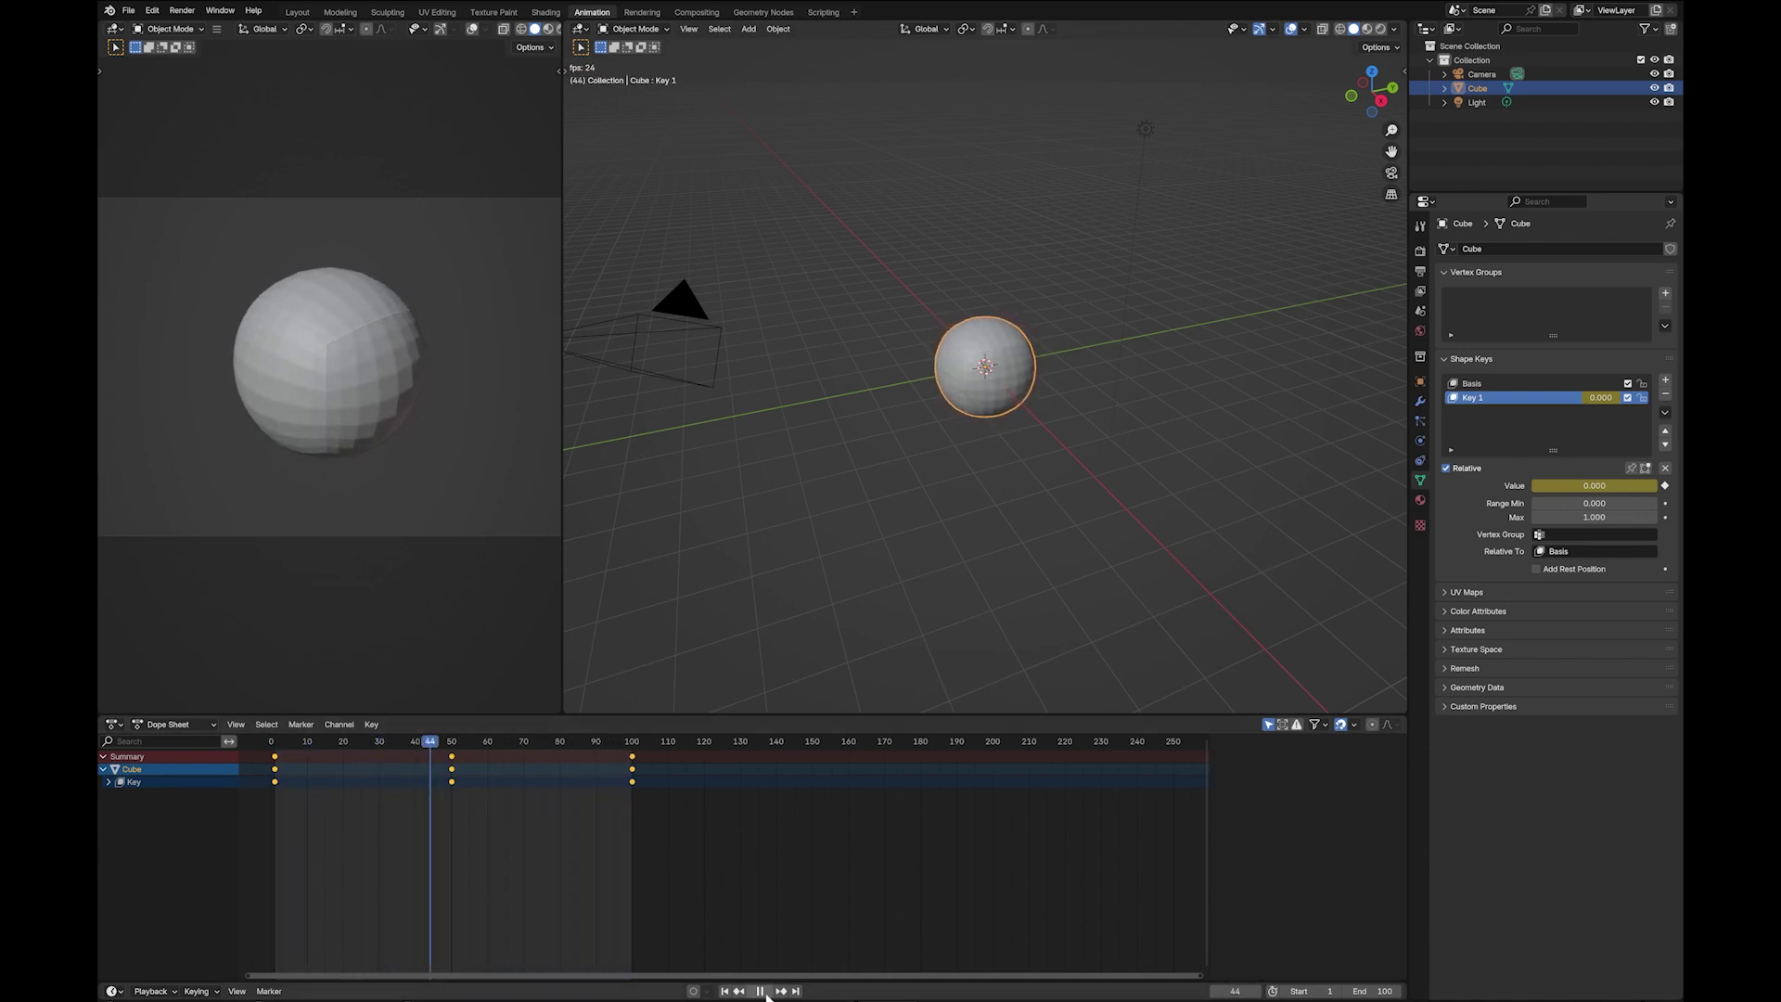
{"action": "left_click", "coordinate": [760, 990]}
{"action": "right_click", "coordinate": [1002, 338]}
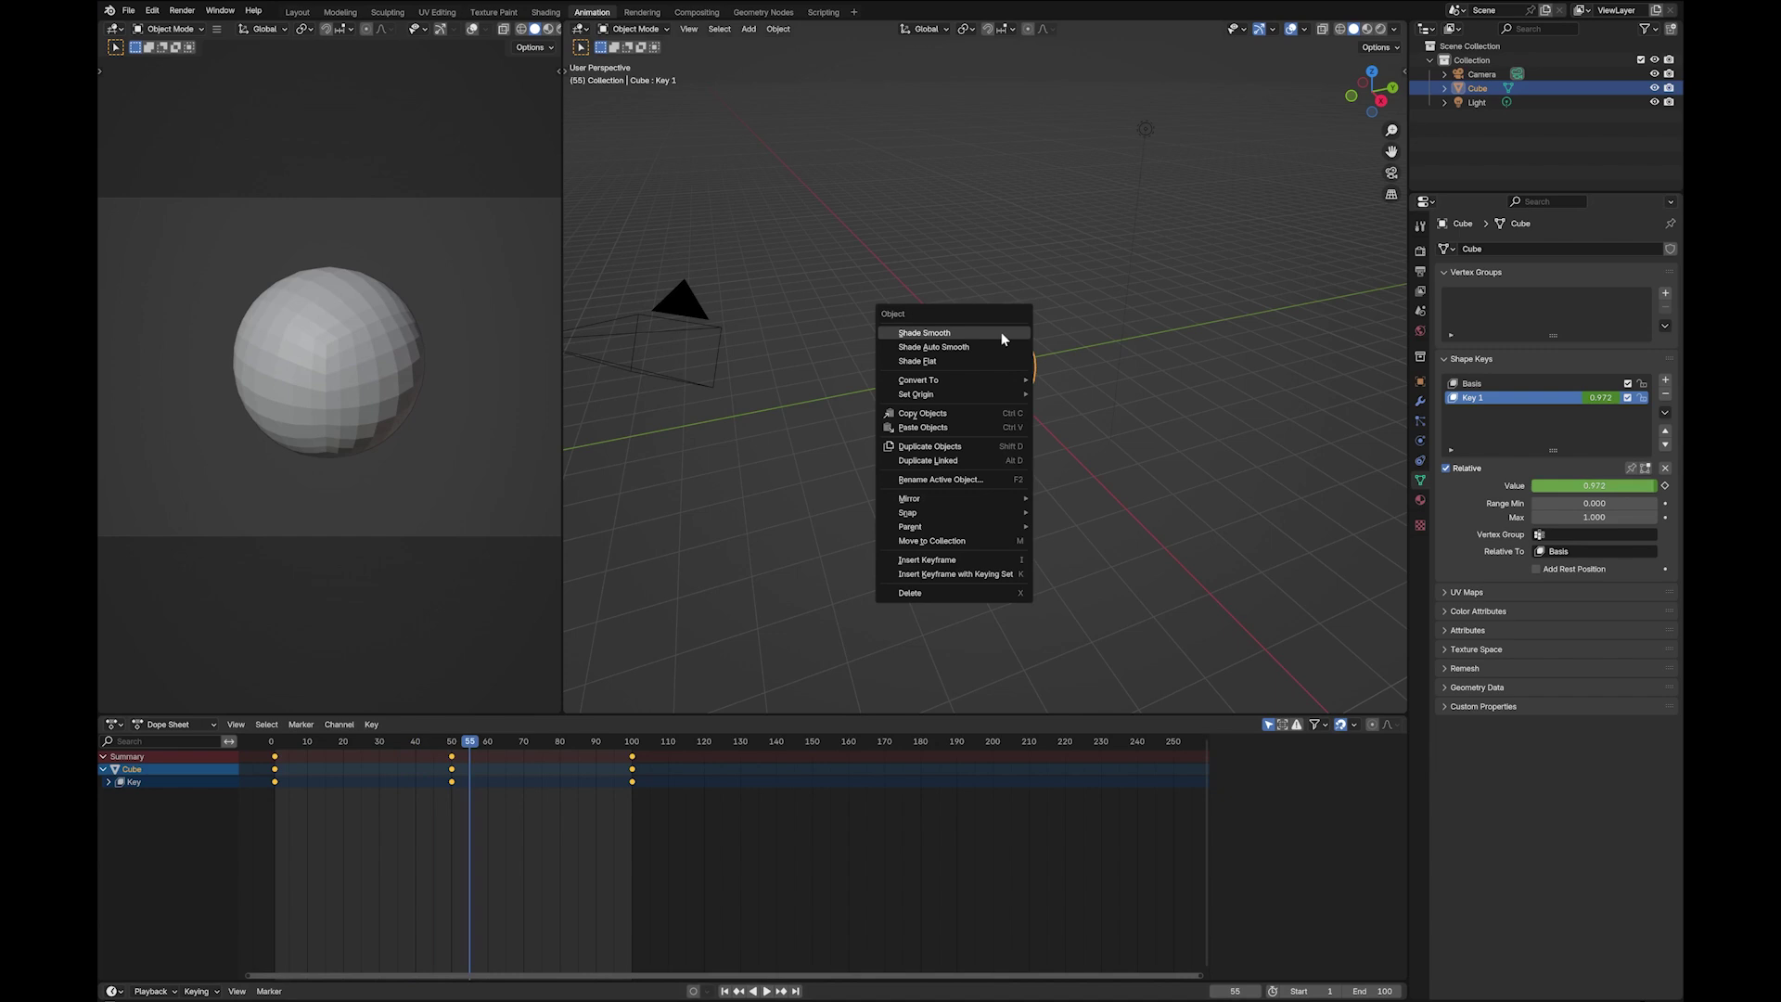
{"action": "left_click", "coordinate": [972, 342]}
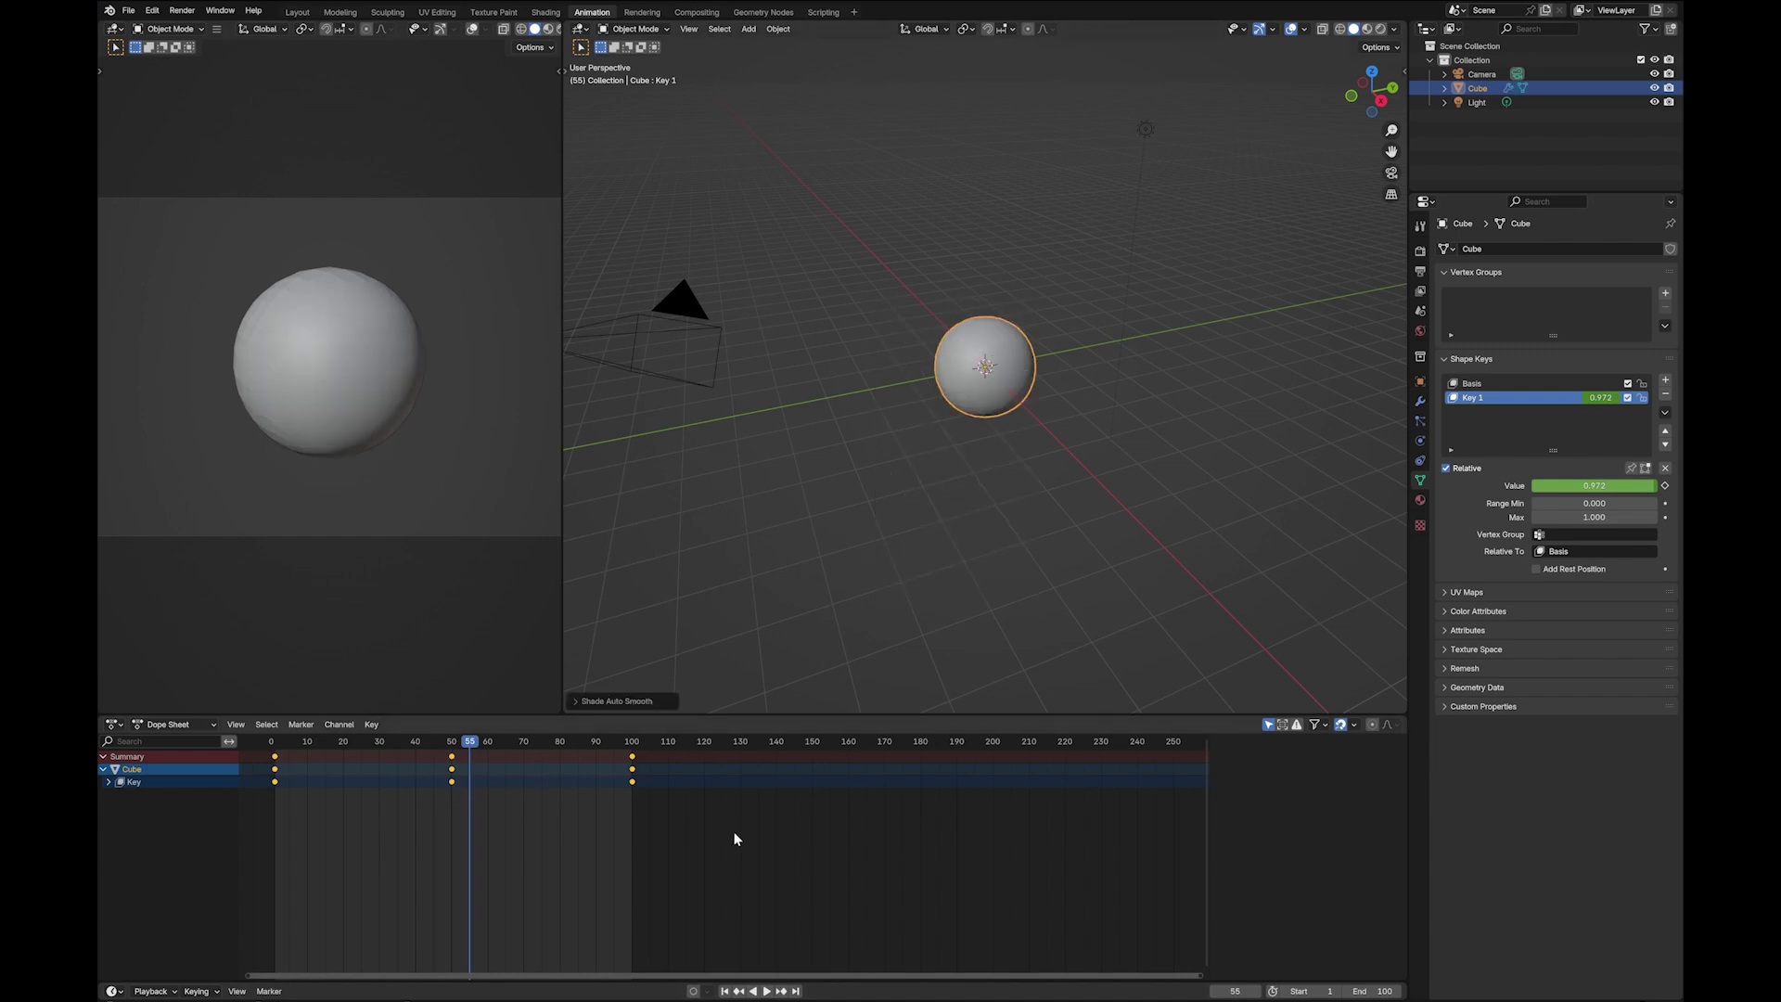
Set all of Key 1's keyframes in the Dope Sheet to Bézier interpolation
{"action": "left_click_drag", "start_coordinate": [734, 839], "coordinate": [250, 782]}
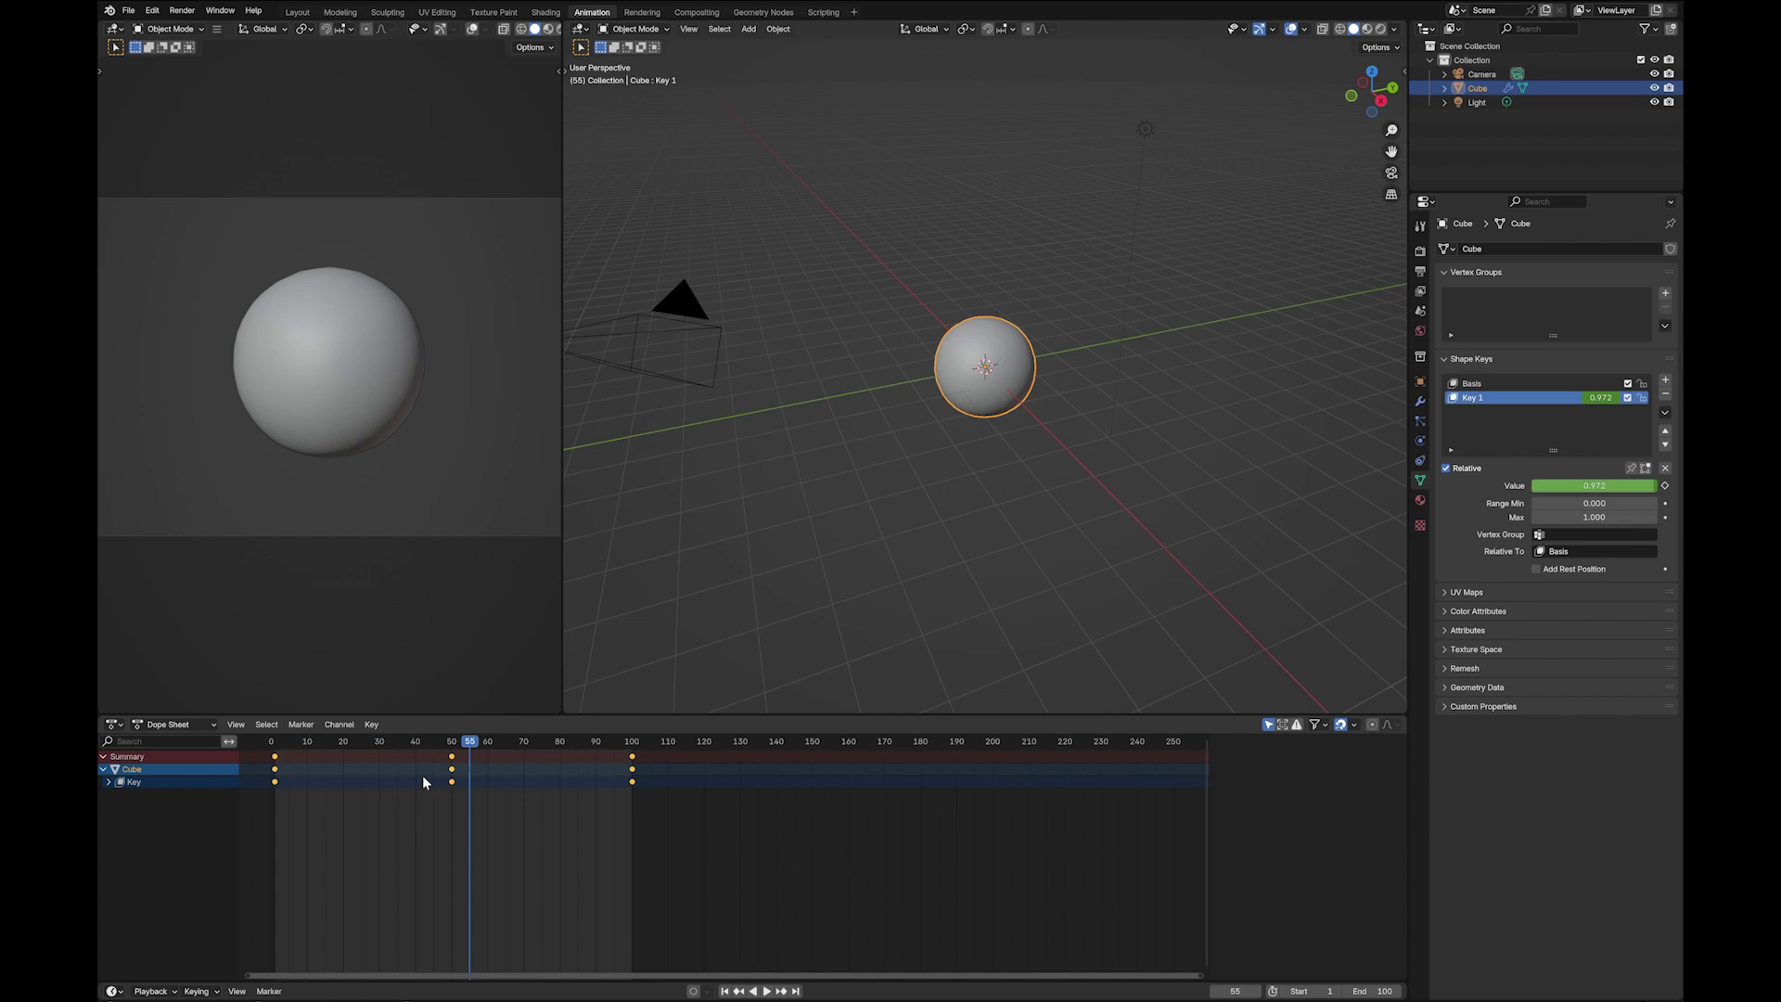
{"action": "right_click", "coordinate": [452, 781]}
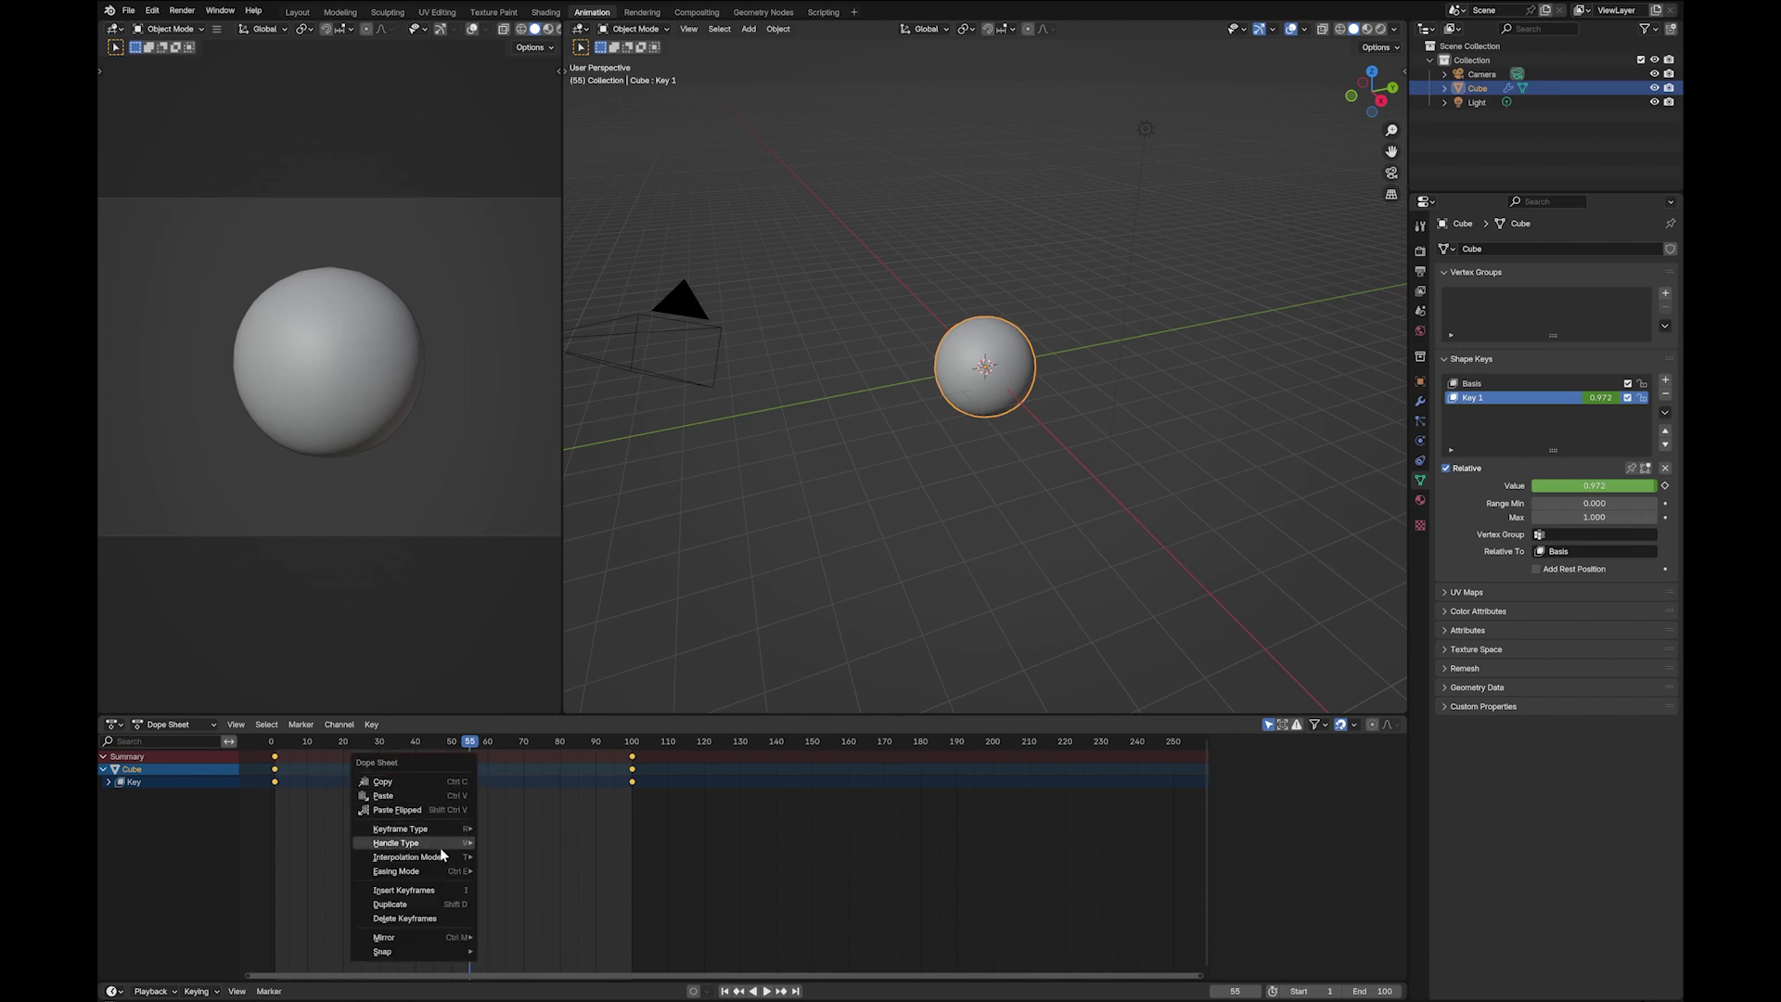
{"action": "mouse_move", "coordinate": [441, 848]}
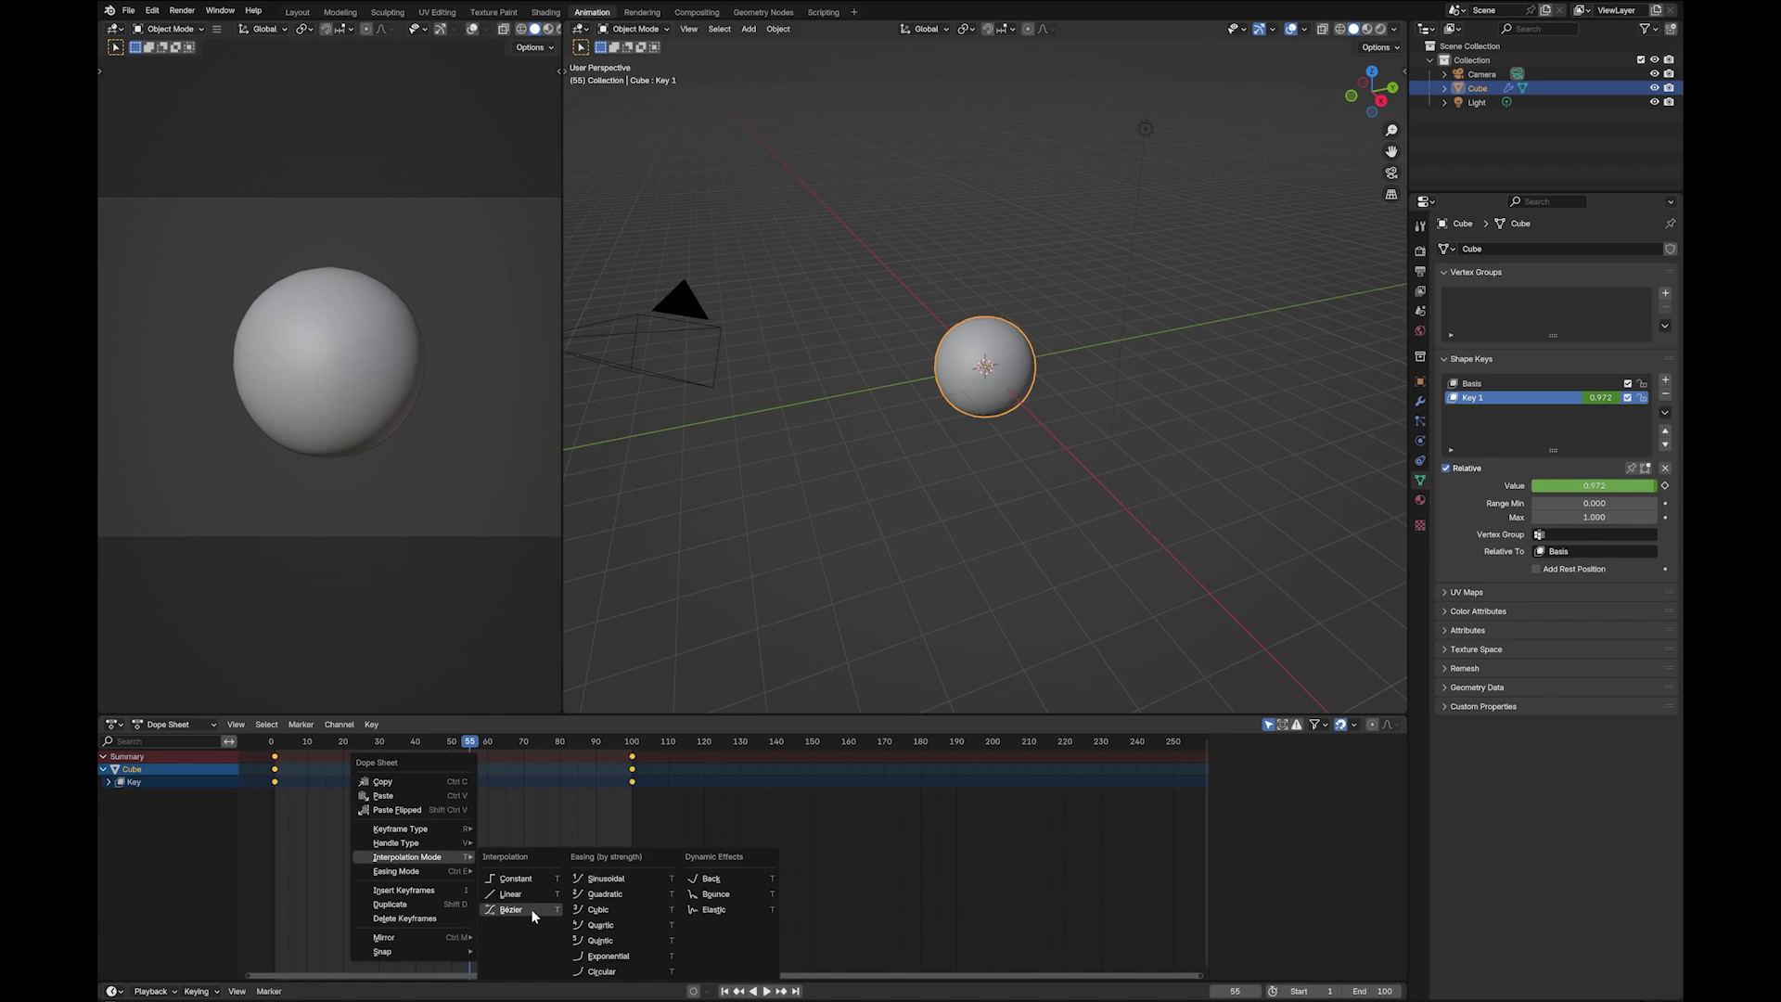
{"action": "left_click", "coordinate": [506, 909]}
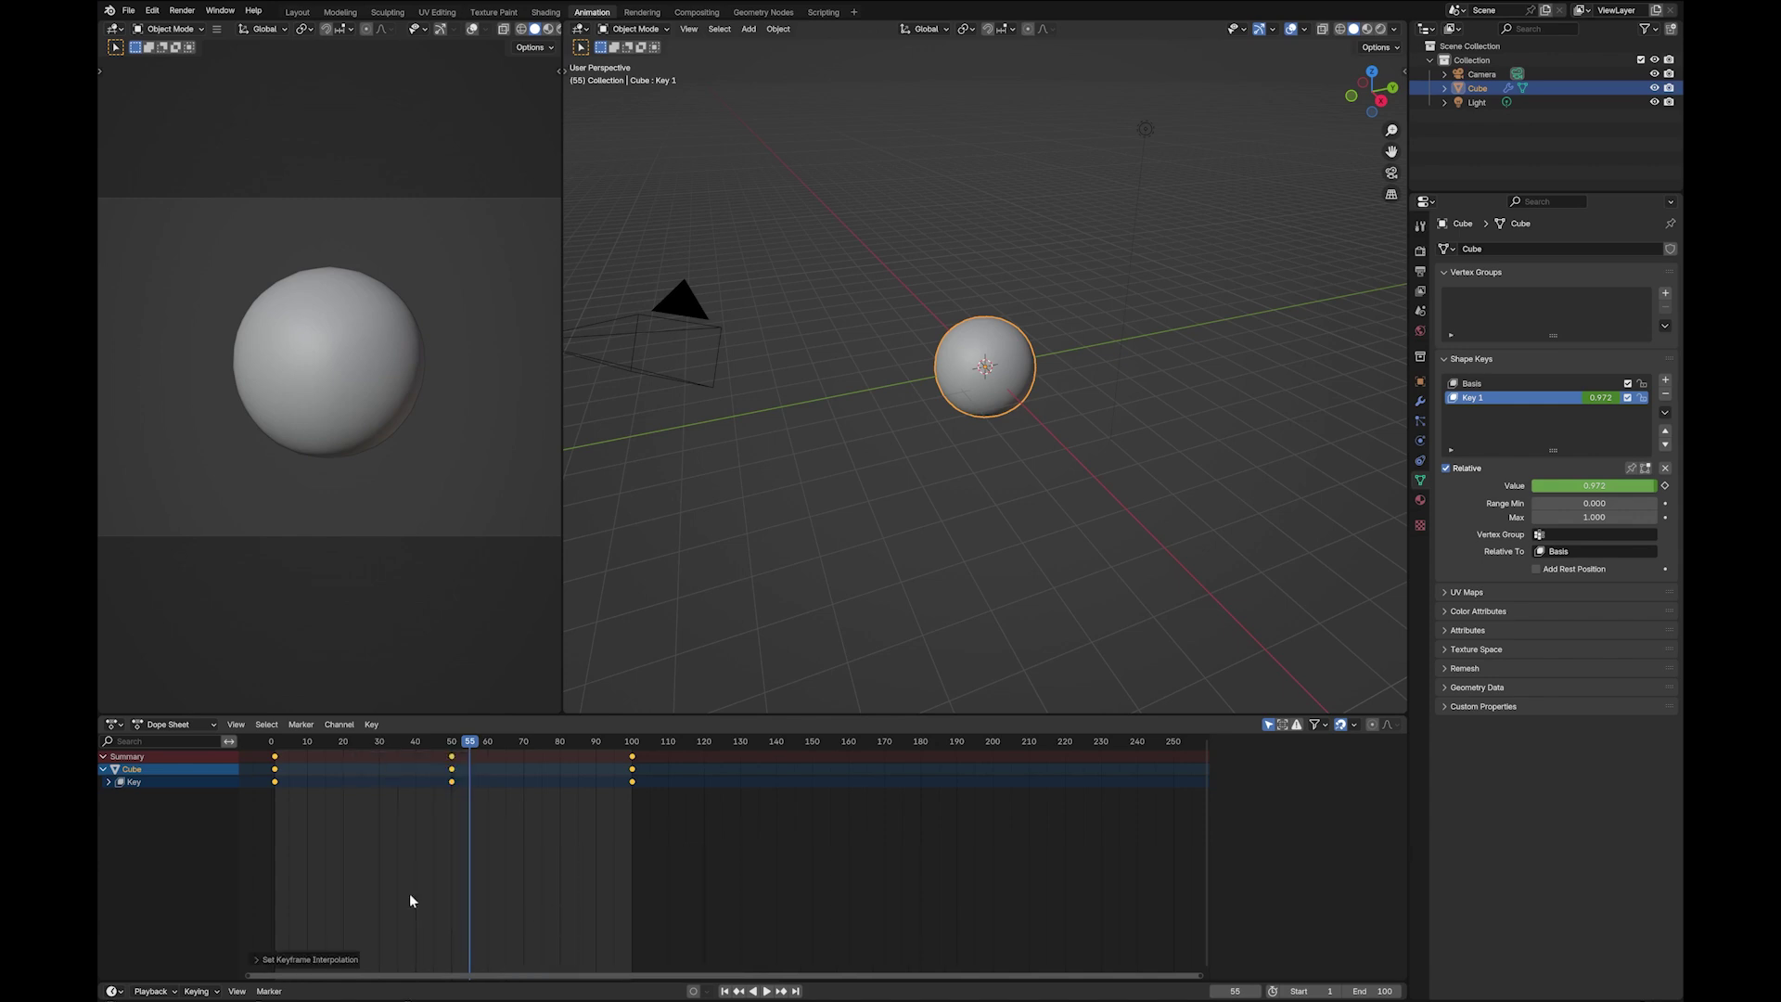
Switch the bottom editor to the Graph Editor and enable Normalize for the curve
{"action": "left_click", "coordinate": [113, 724]}
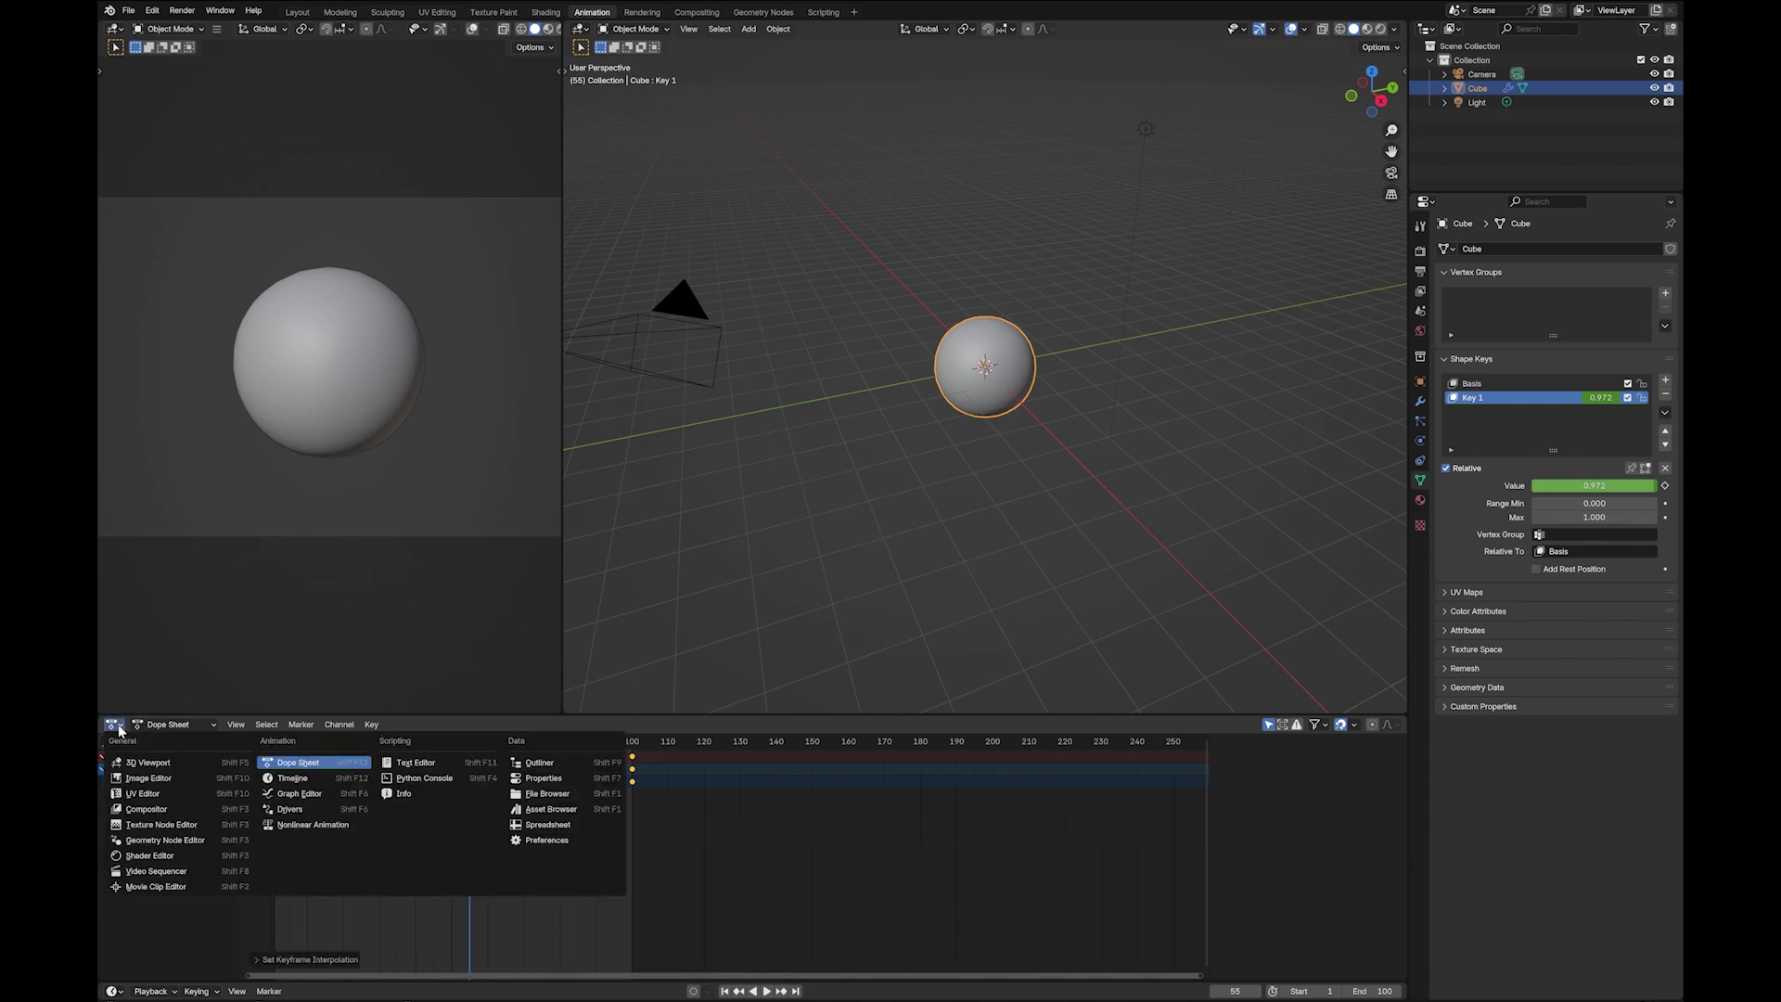
{"action": "left_click", "coordinate": [160, 728]}
{"action": "left_click", "coordinate": [160, 727]}
{"action": "left_click", "coordinate": [113, 724]}
{"action": "left_click", "coordinate": [330, 795]}
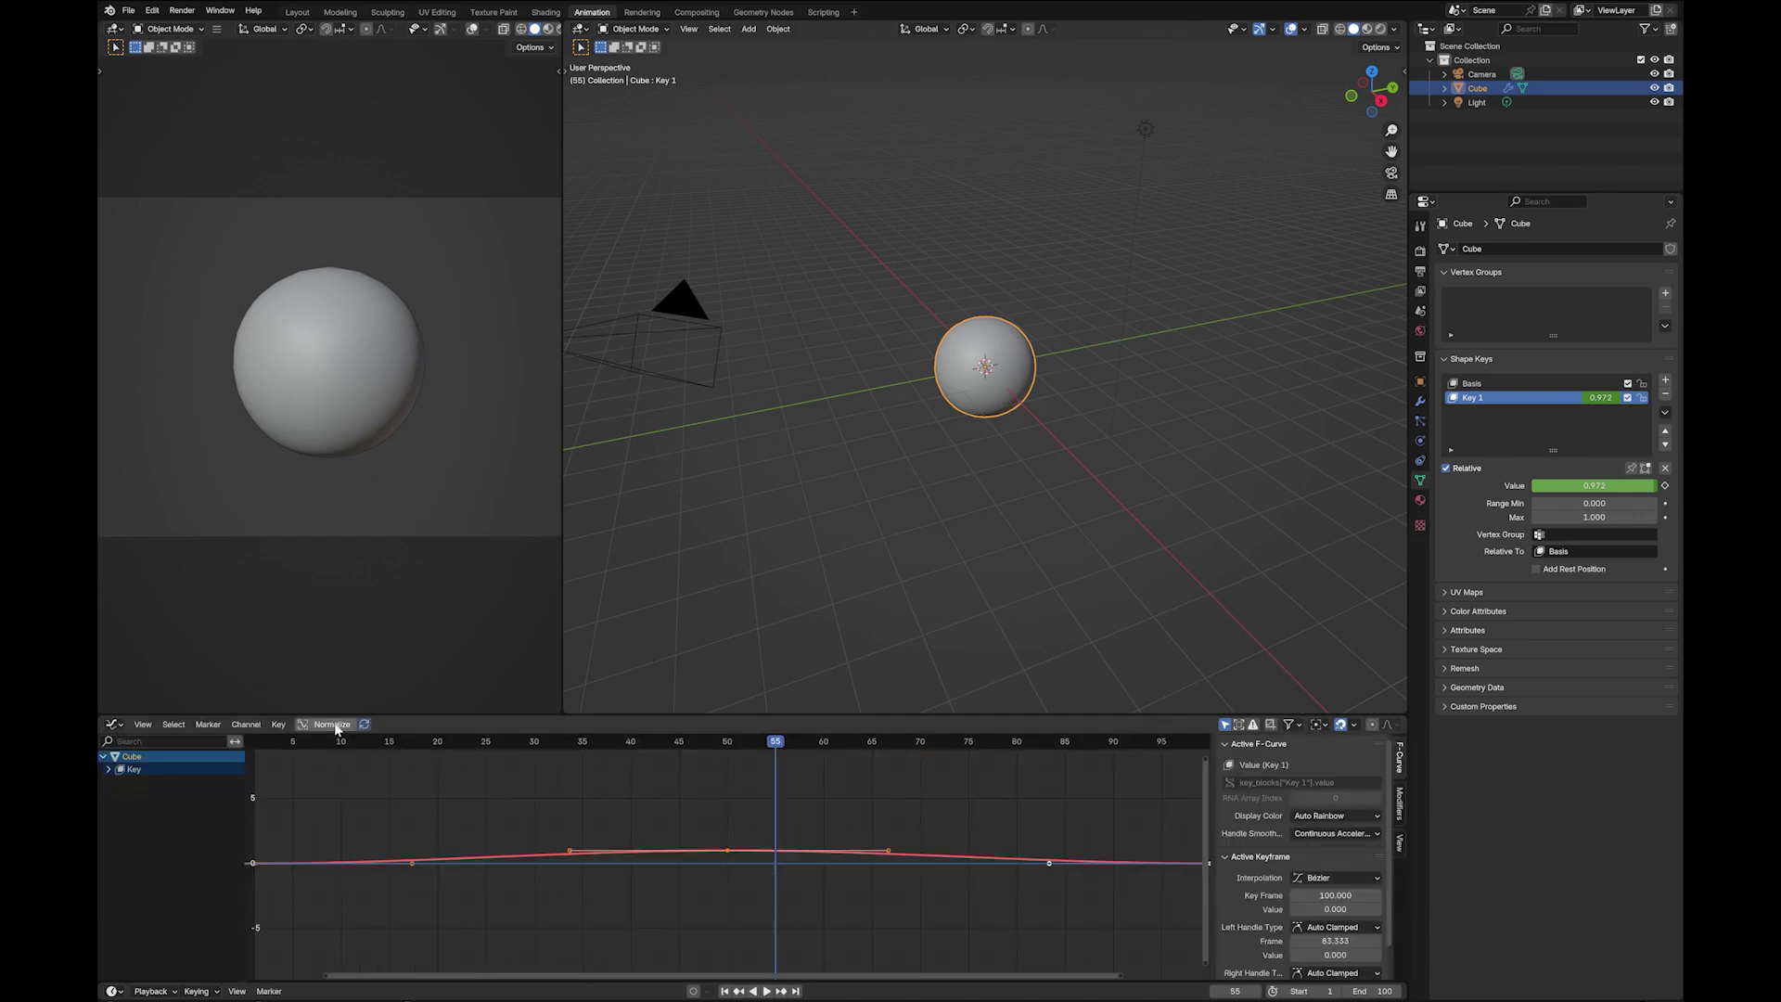
{"action": "left_click", "coordinate": [334, 725]}
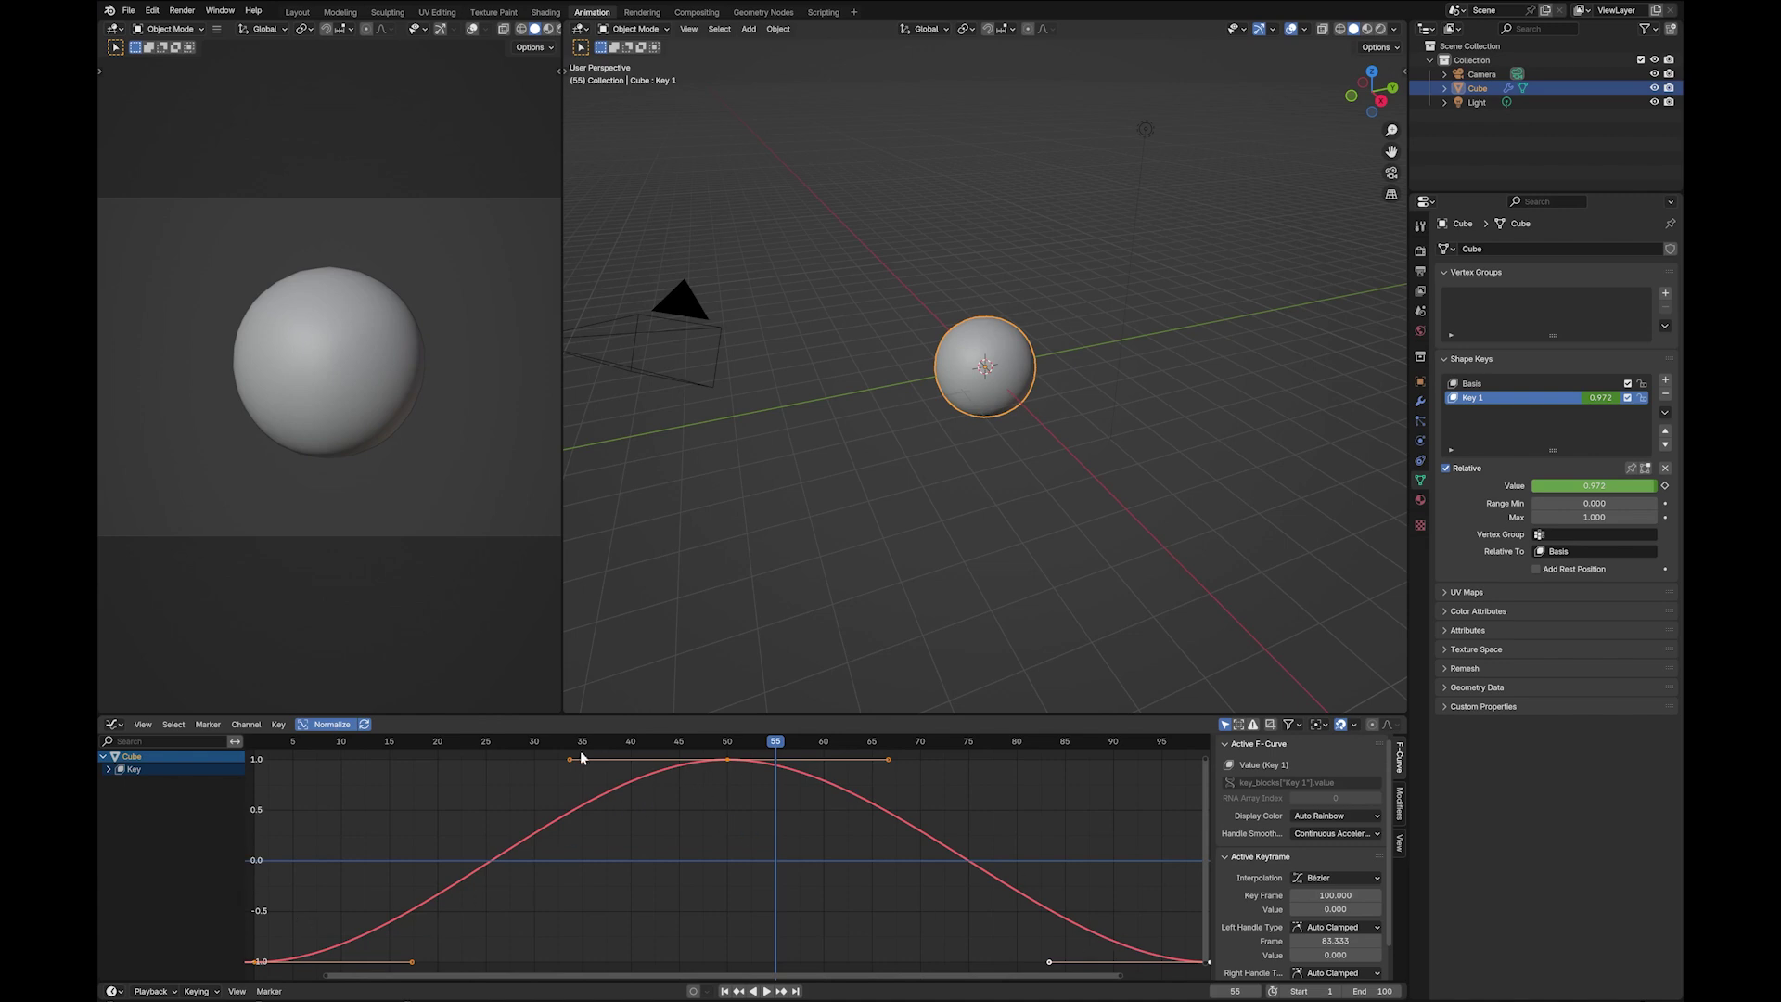
Try reshaping the curve at its peak key, undo it, and play back the animation
{"action": "left_click_drag", "start_coordinate": [572, 761], "coordinate": [487, 784]}
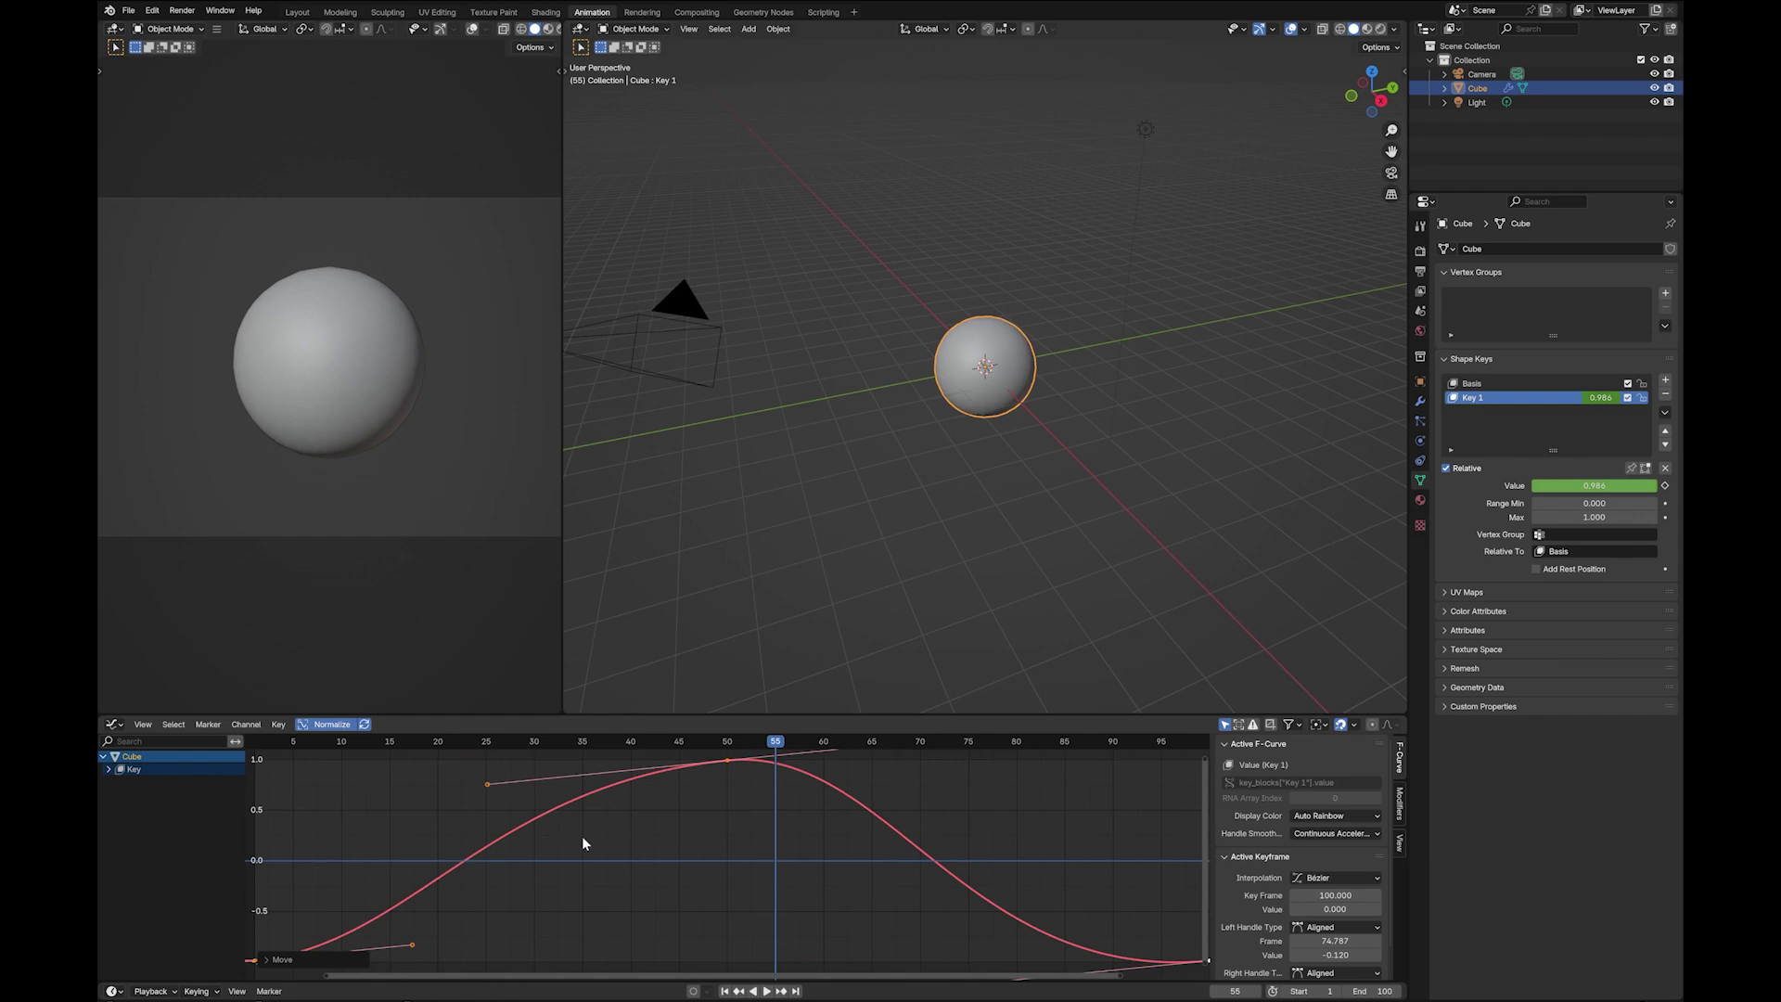
{"action": "key", "text": "ctrl+z"}
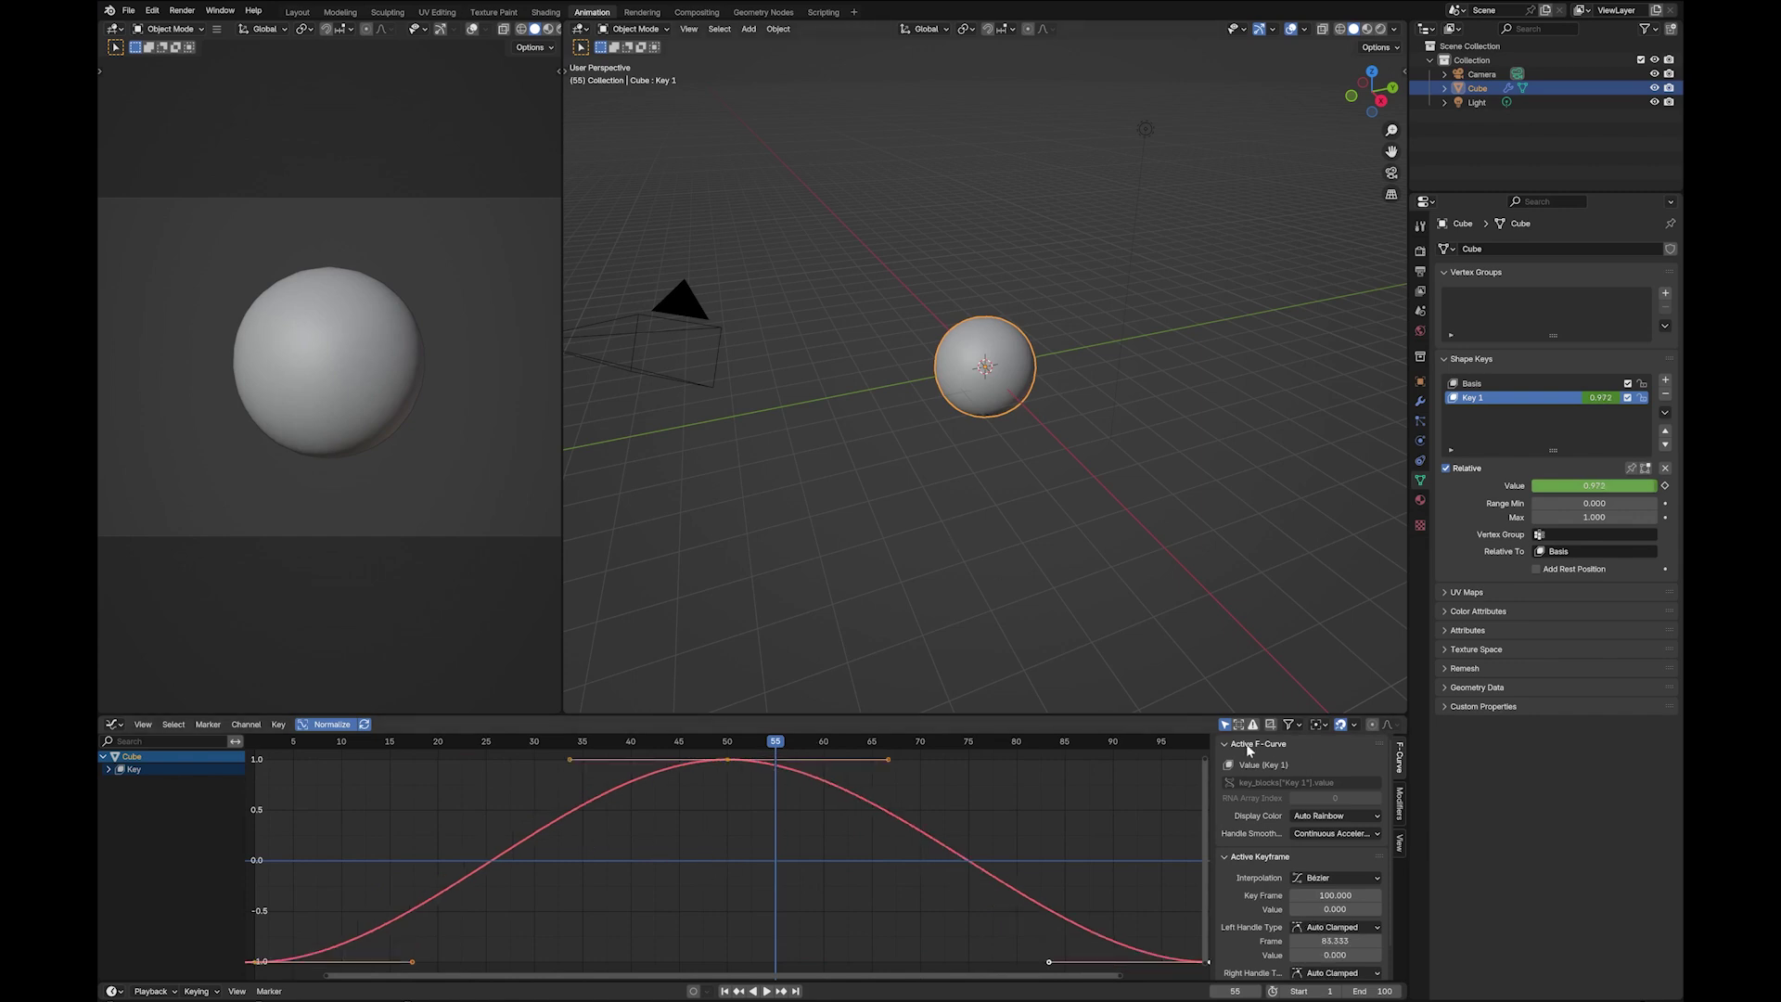
{"action": "left_click", "coordinate": [768, 991]}
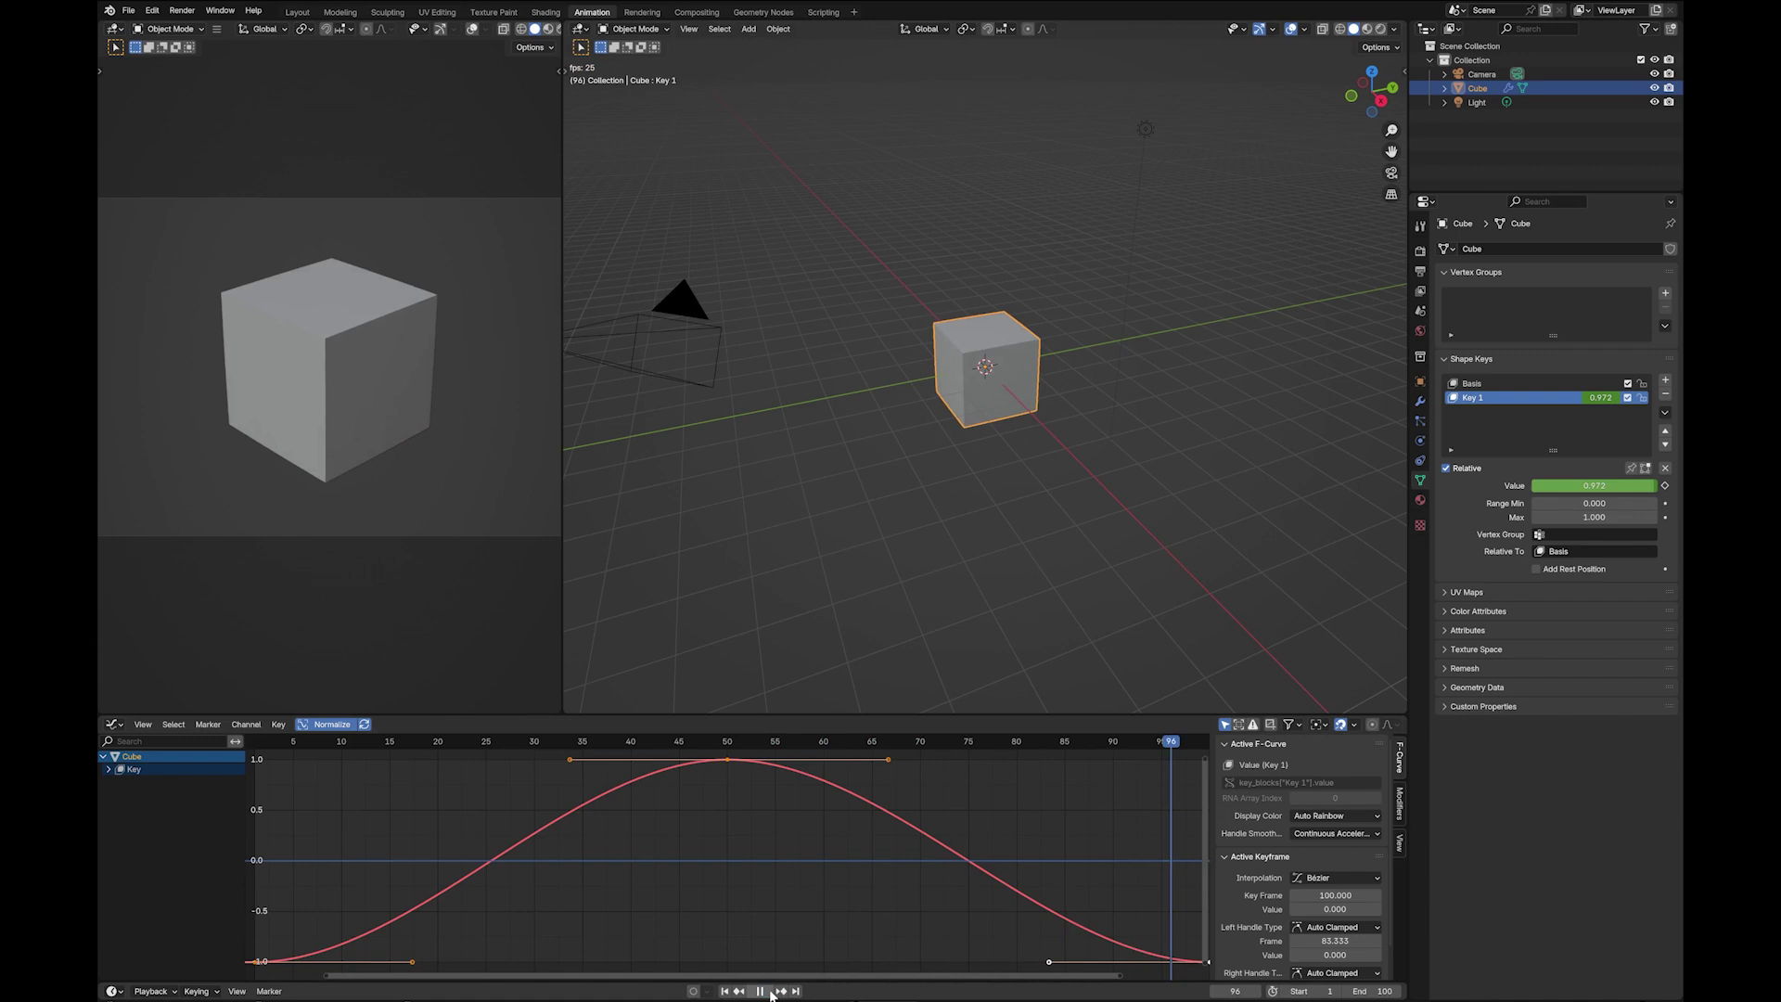